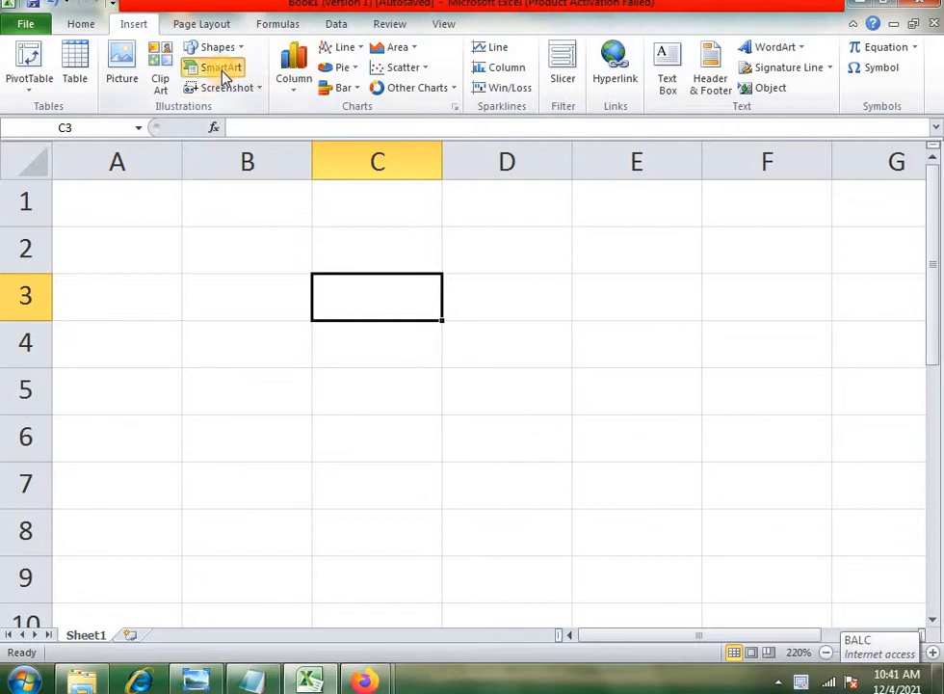
Open the SmartArt graphic chooser and examine the layouts in the List, Cycle, Hierarchy, Matrix and Pyramid categories.
{"action": "left_click", "coordinate": [221, 69]}
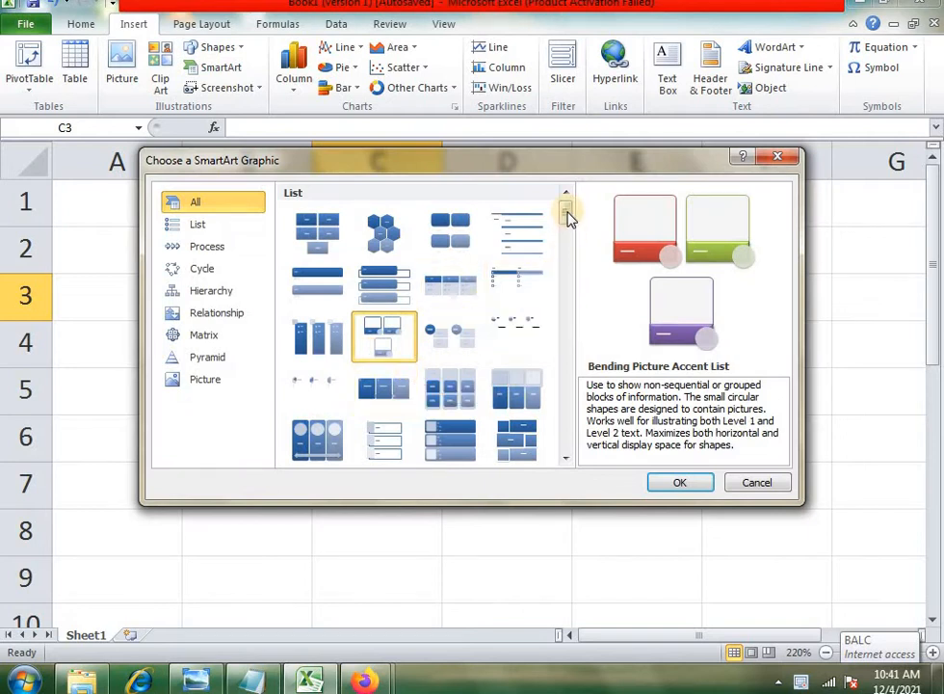
{"action": "scroll", "coordinate": [565, 237], "scroll_direction": "down", "scroll_amount": 1}
{"action": "scroll", "coordinate": [564, 237], "scroll_direction": "down", "scroll_amount": 2}
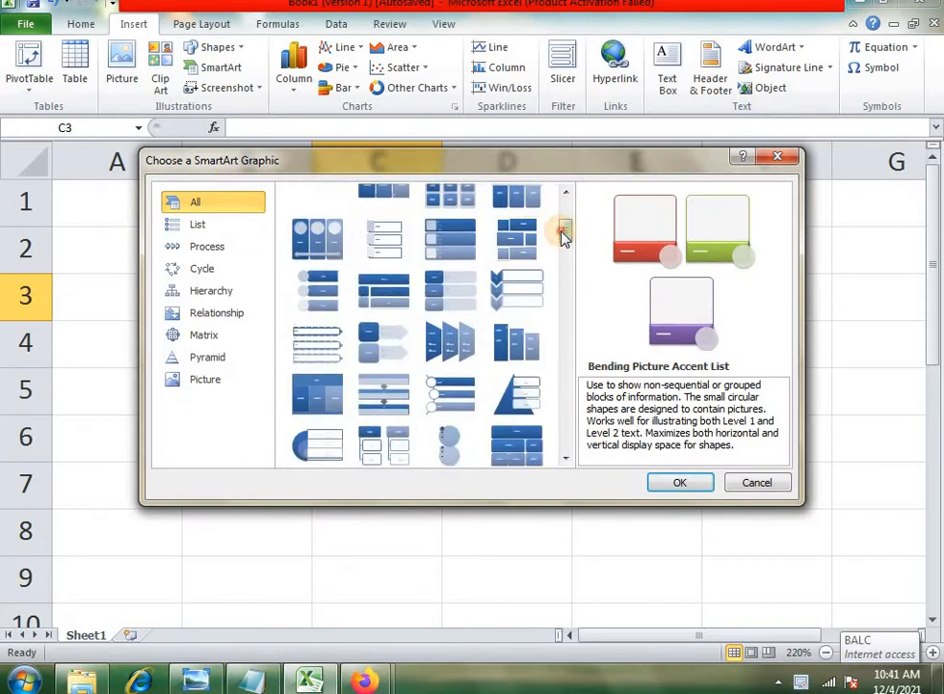
{"action": "left_click", "coordinate": [176, 248]}
{"action": "left_click", "coordinate": [223, 225]}
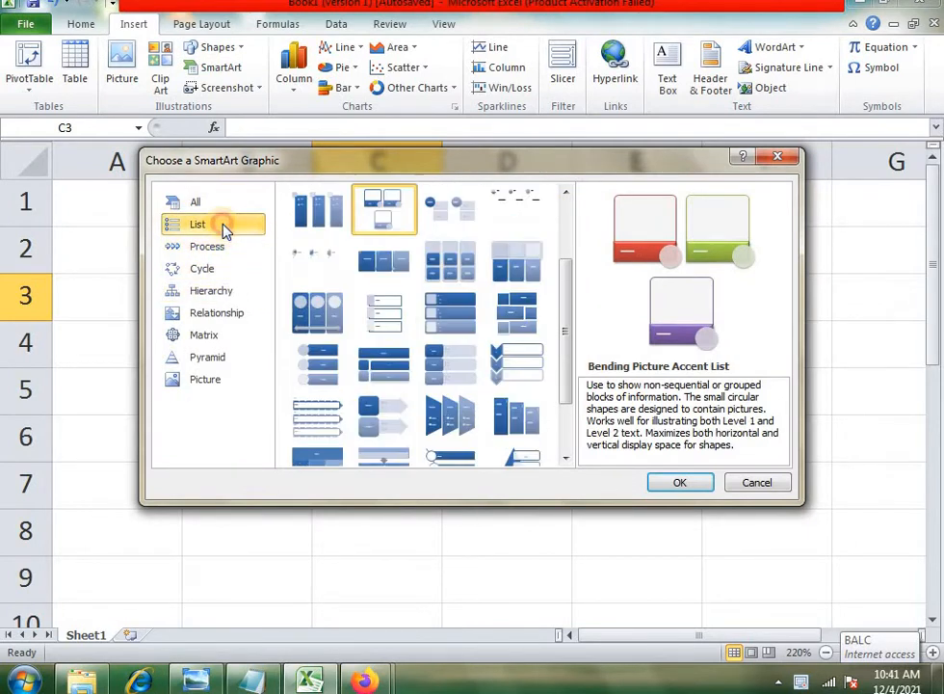
{"action": "left_click", "coordinate": [216, 271]}
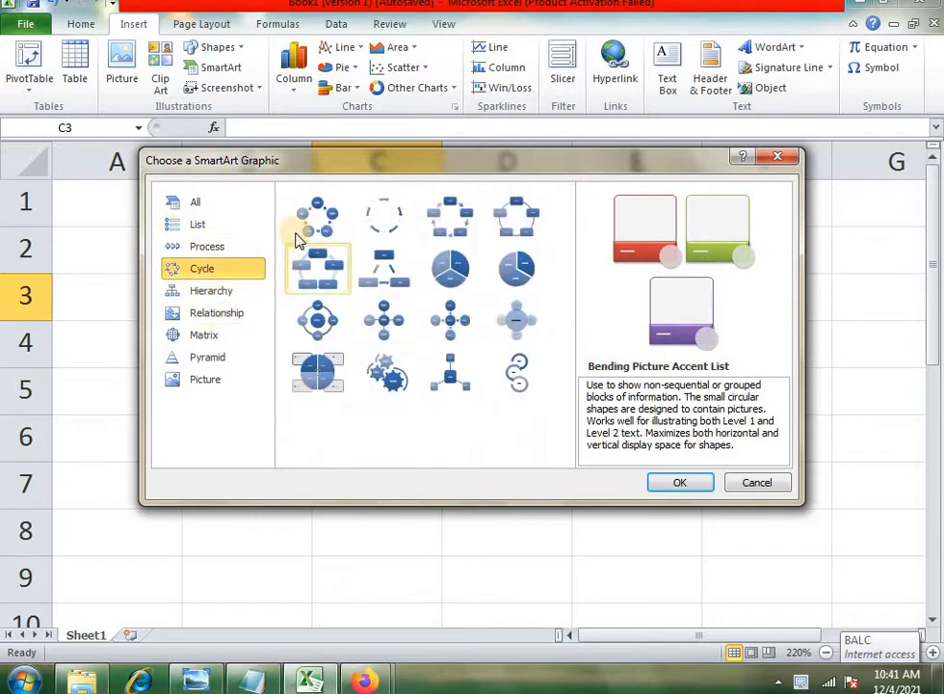
{"action": "left_click", "coordinate": [214, 292]}
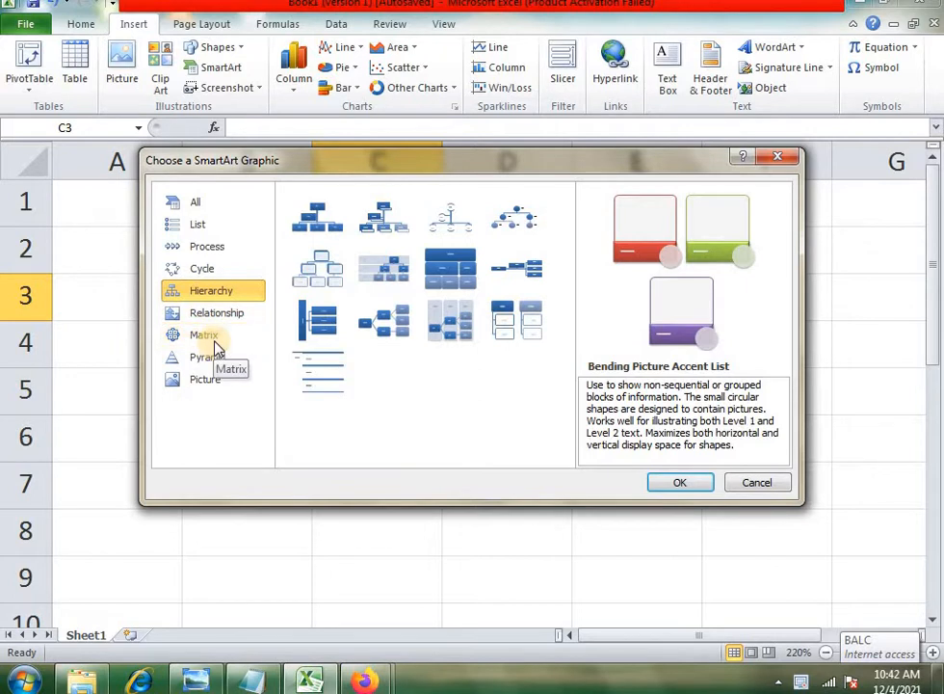
{"action": "left_click", "coordinate": [214, 337]}
{"action": "left_click", "coordinate": [211, 364]}
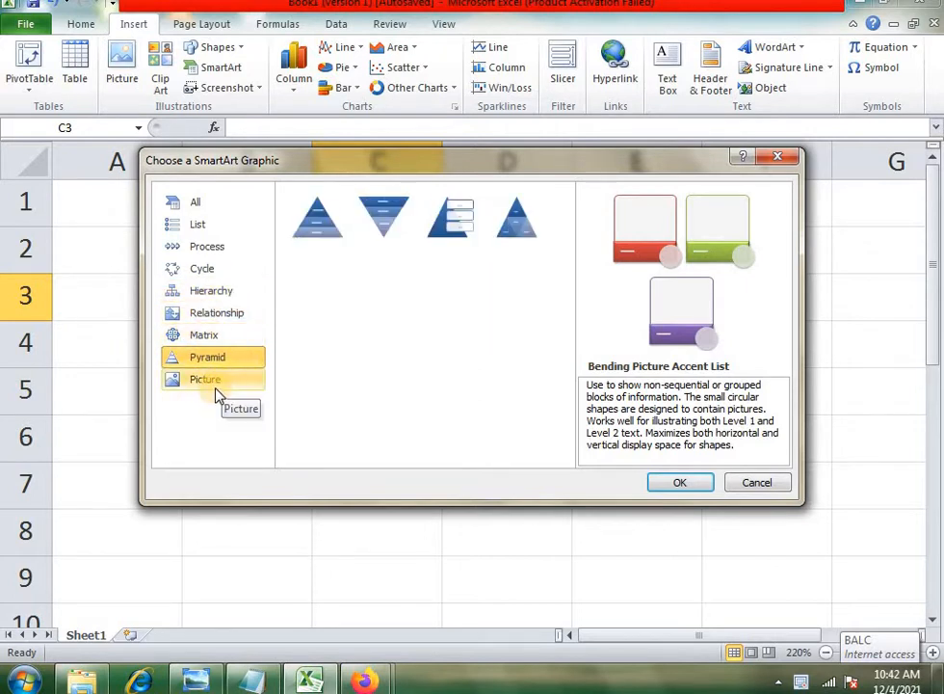
Insert a Vertical Chevron List SmartArt graphic from the Process category.
{"action": "left_click", "coordinate": [209, 250]}
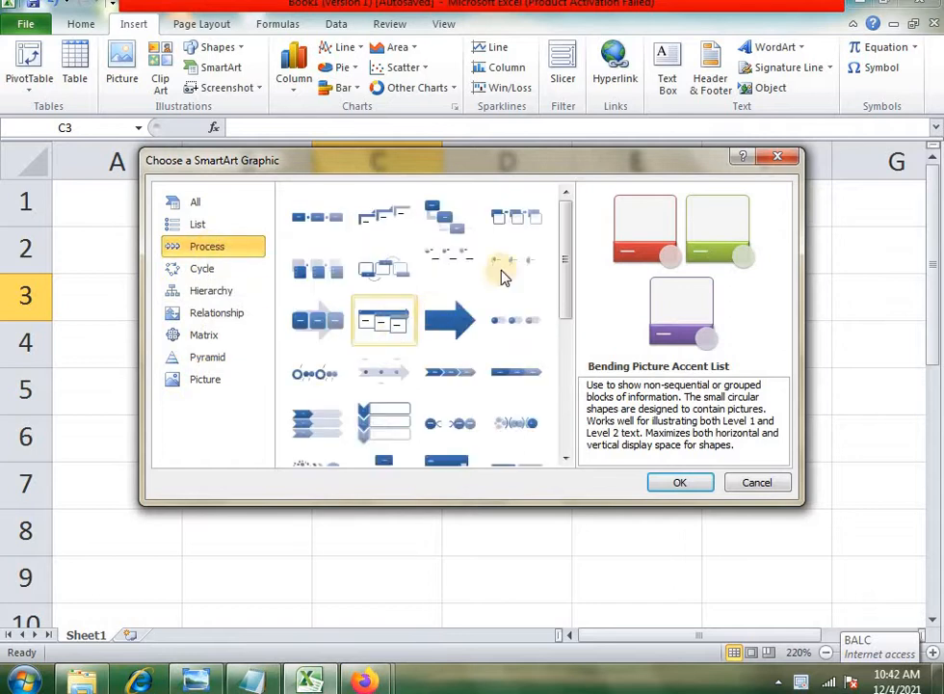
{"action": "left_click_drag", "start_coordinate": [565, 272], "coordinate": [570, 316]}
{"action": "left_click", "coordinate": [381, 294]}
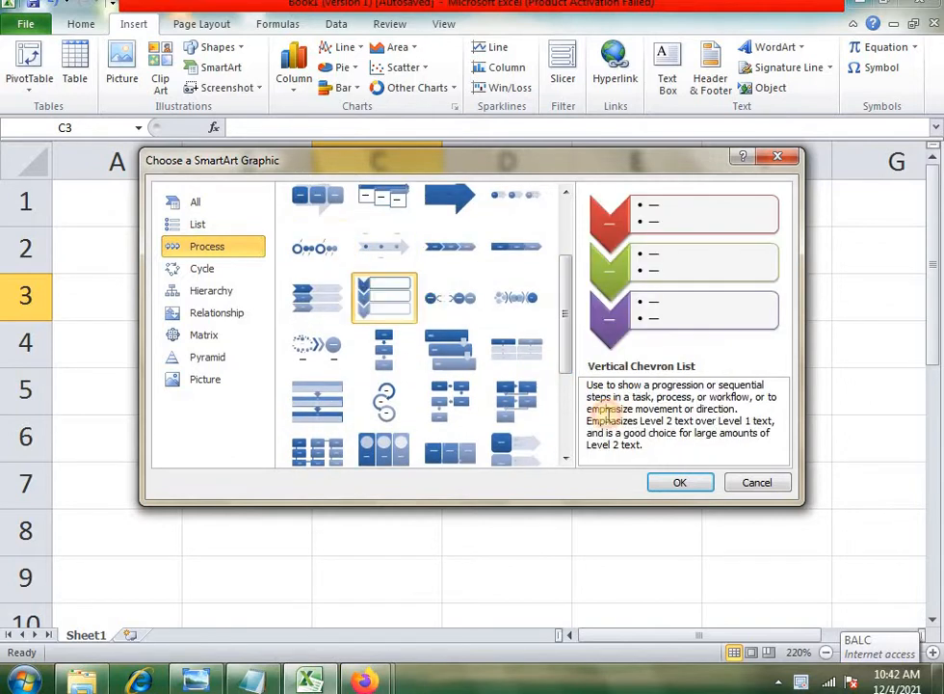
{"action": "left_click", "coordinate": [675, 484]}
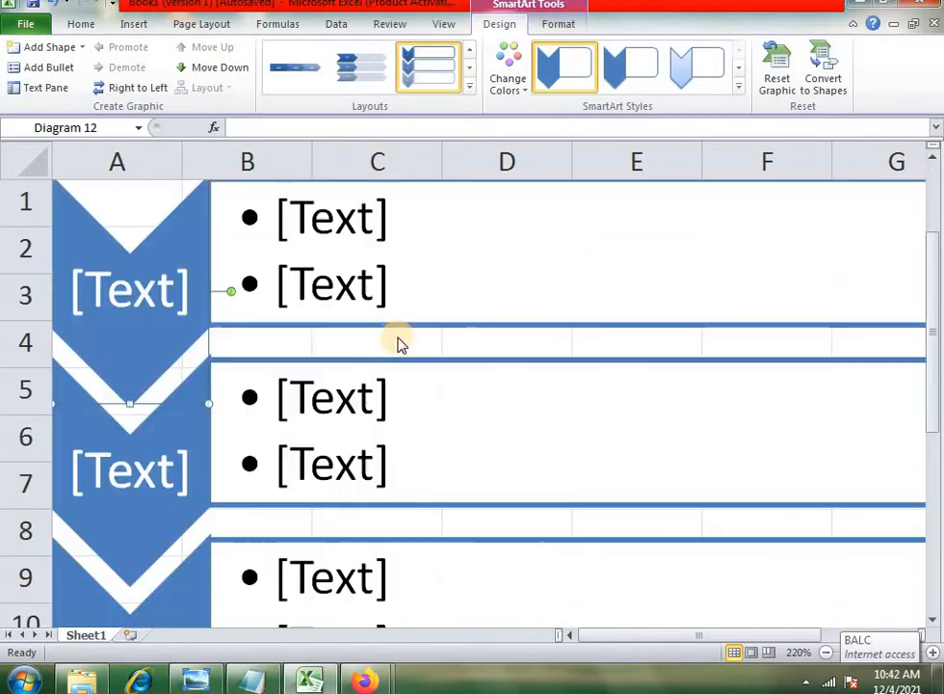
Move the chevron list's first bullet box down over the second one and delete the bullet text from all three boxes.
{"action": "scroll", "coordinate": [388, 341], "scroll_direction": "down", "scroll_amount": 7}
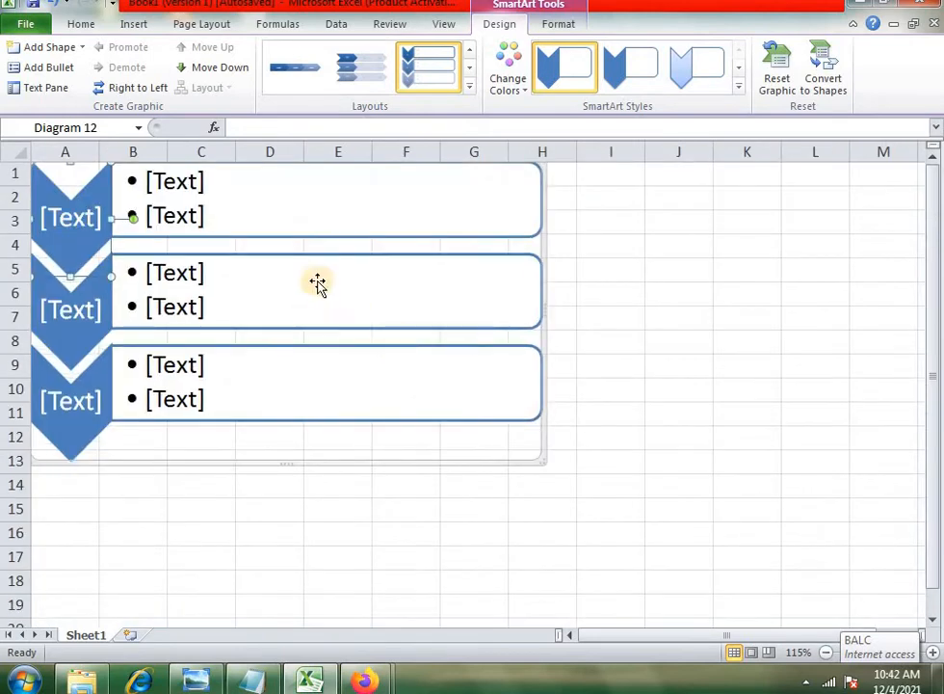
{"action": "left_click_drag", "start_coordinate": [288, 216], "coordinate": [385, 289]}
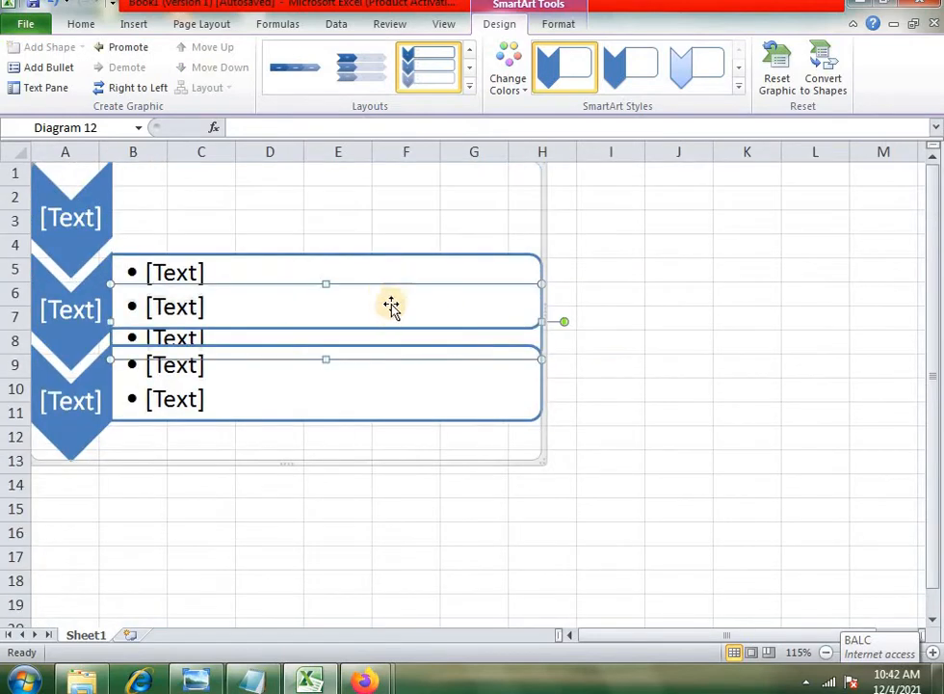
{"action": "key", "text": "Delete"}
{"action": "left_click", "coordinate": [318, 314]}
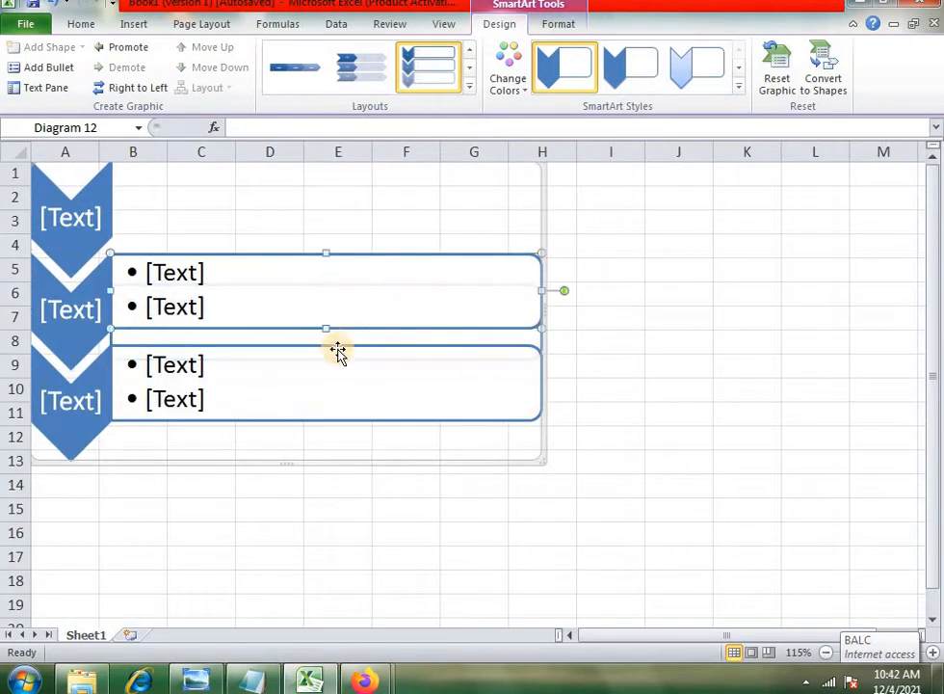
{"action": "key", "text": "Delete"}
{"action": "left_click", "coordinate": [350, 386]}
{"action": "key", "text": "Delete"}
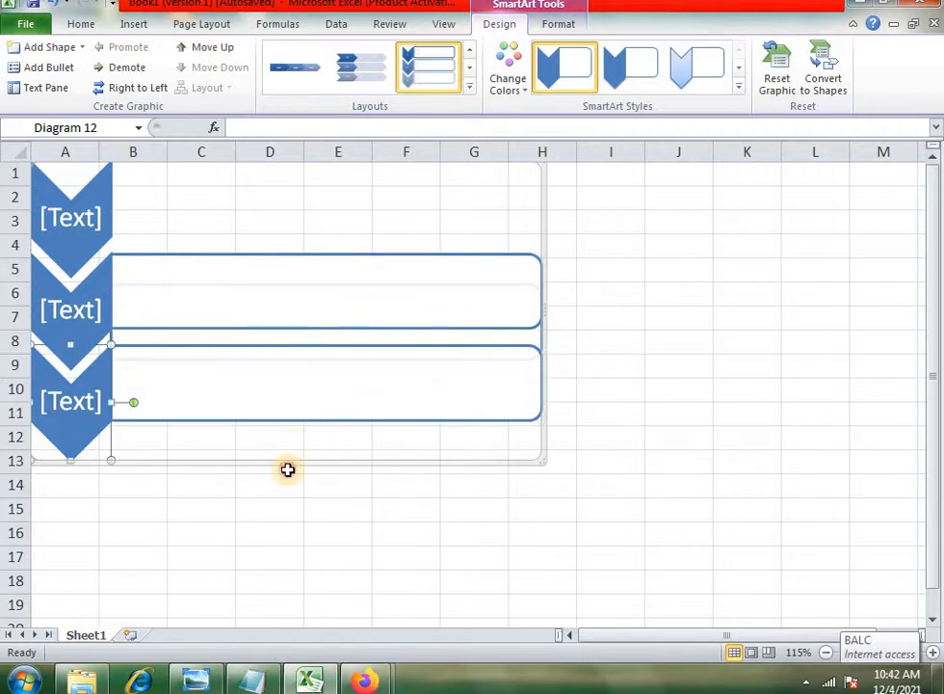
Delete the entire chevron list graphic from the worksheet.
{"action": "left_click", "coordinate": [286, 466]}
{"action": "left_click", "coordinate": [248, 253]}
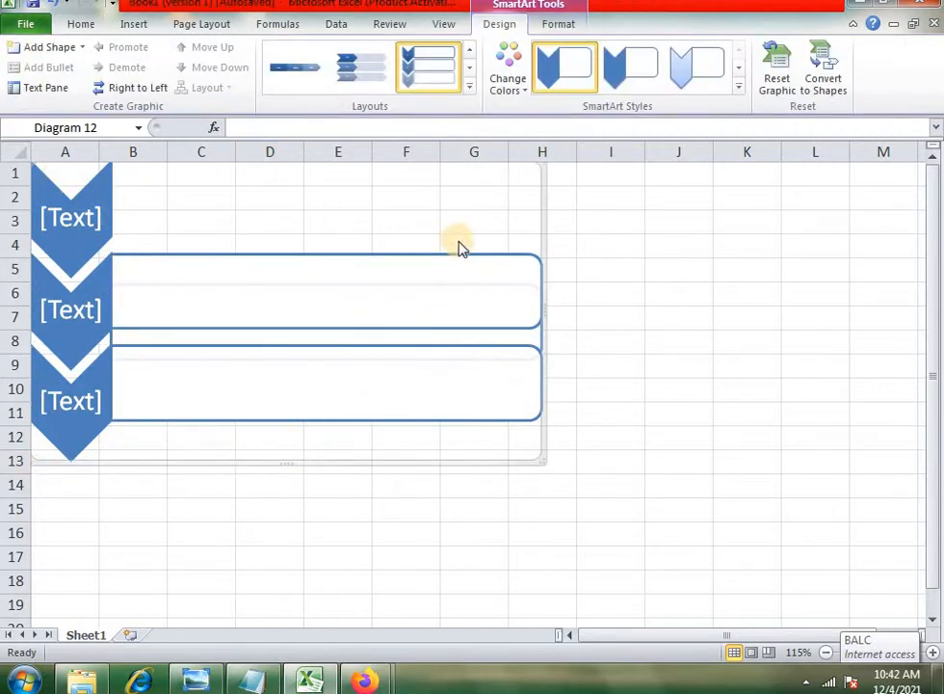
{"action": "key", "text": "Delete"}
Insert a Nondirectional Cycle SmartArt graphic from the Cycle category.
{"action": "left_click", "coordinate": [137, 26]}
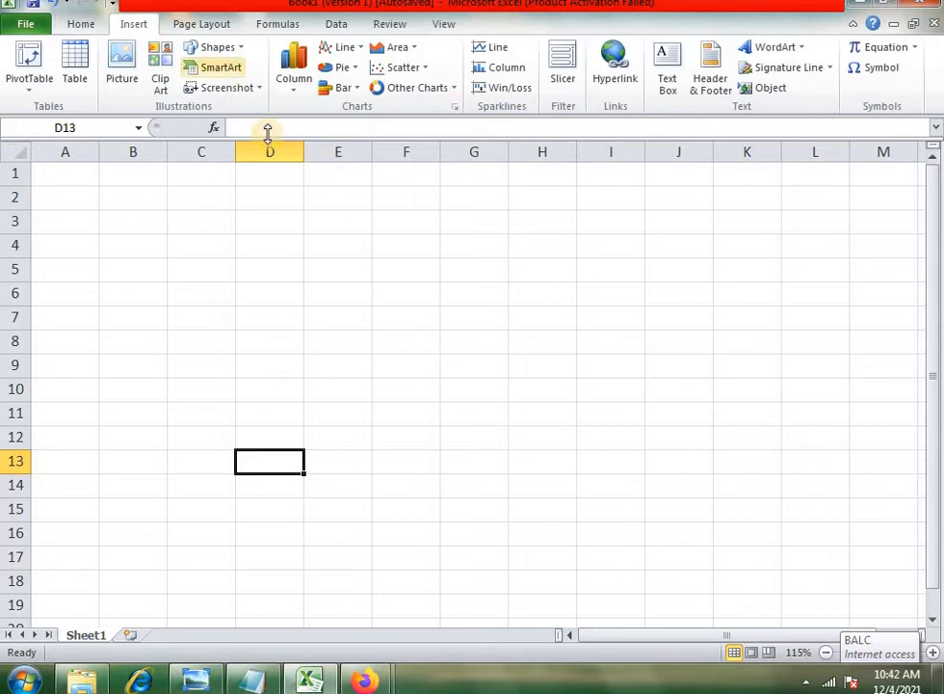
{"action": "left_click", "coordinate": [222, 74]}
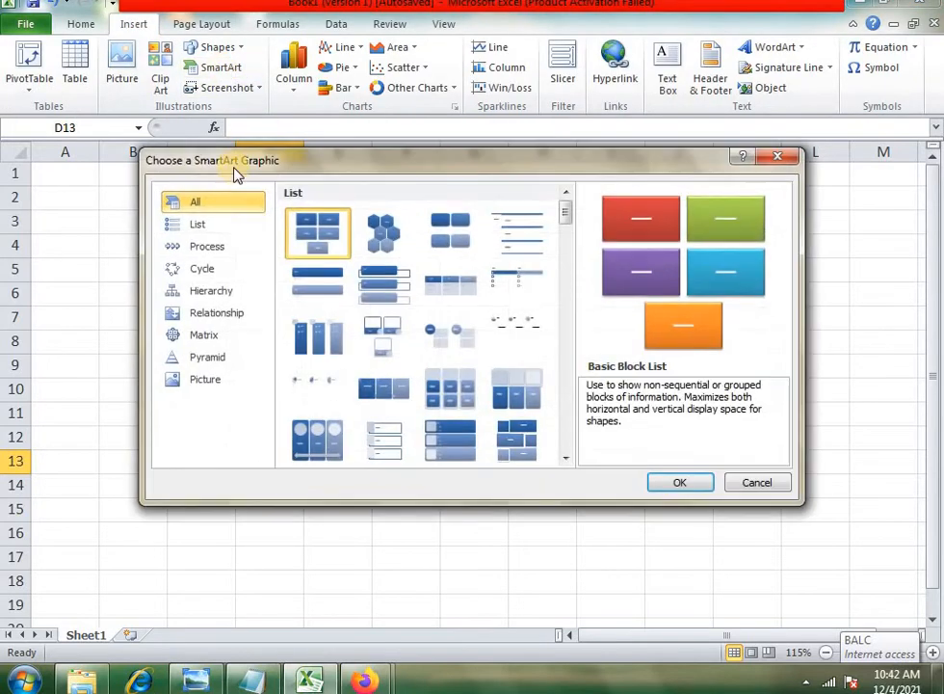
{"action": "left_click", "coordinate": [206, 269]}
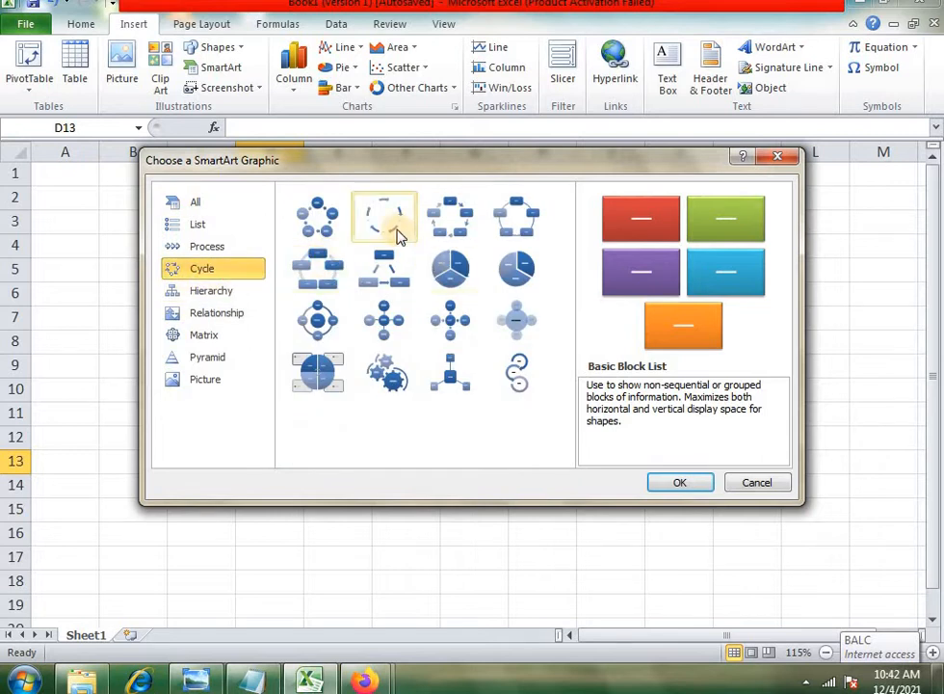
{"action": "left_click", "coordinate": [525, 221]}
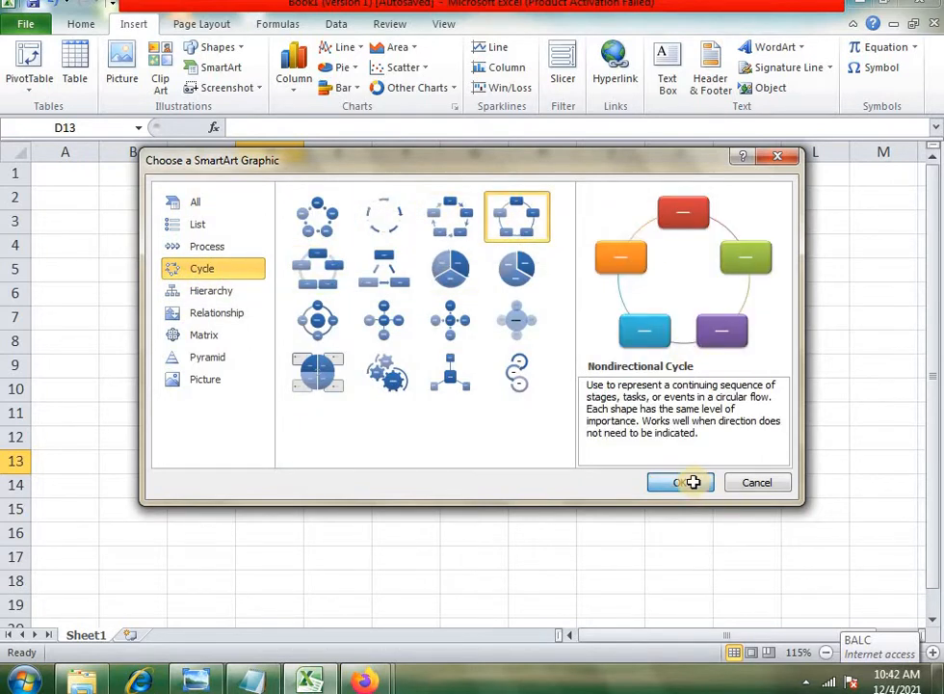
{"action": "left_click", "coordinate": [692, 482]}
Label the topmost shape of the cycle diagram "Tally Prime".
{"action": "left_click", "coordinate": [508, 282]}
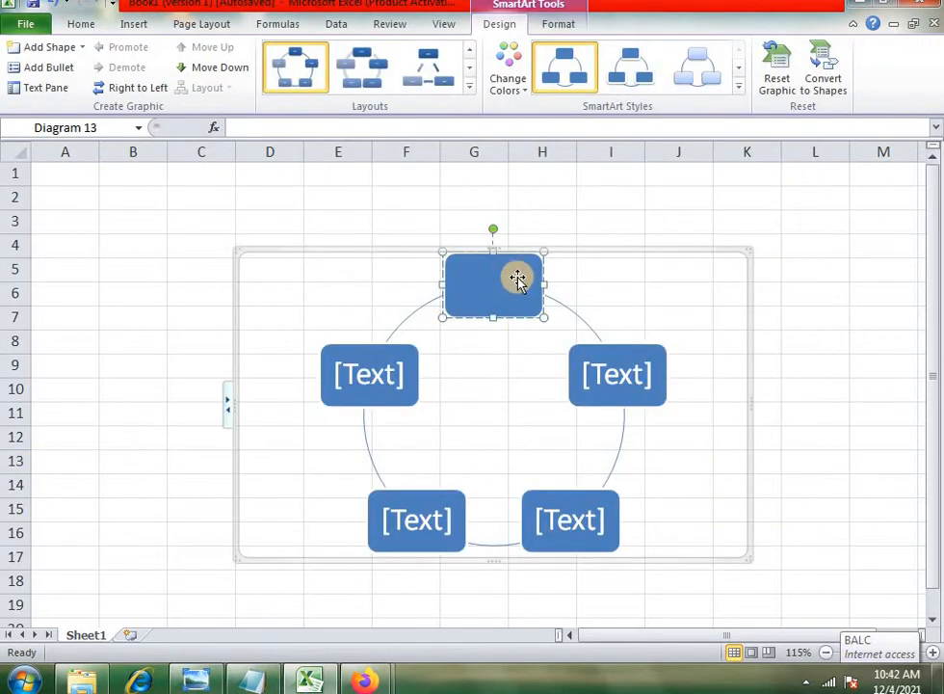
{"action": "type", "text": "Ms"}
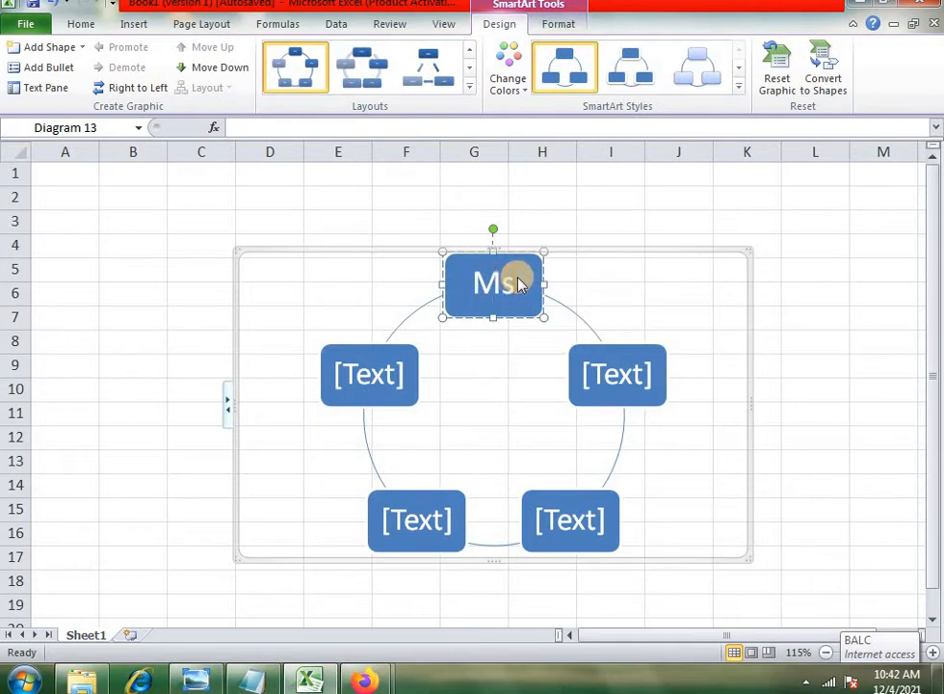
{"action": "type", "text": "wor"}
{"action": "key", "text": "BackSpace"}
{"action": "key", "text": "BackSpace"}
{"action": "key", "text": "BackSpace"}
{"action": "key", "text": "BackSpace"}
{"action": "key", "text": "BackSpace"}
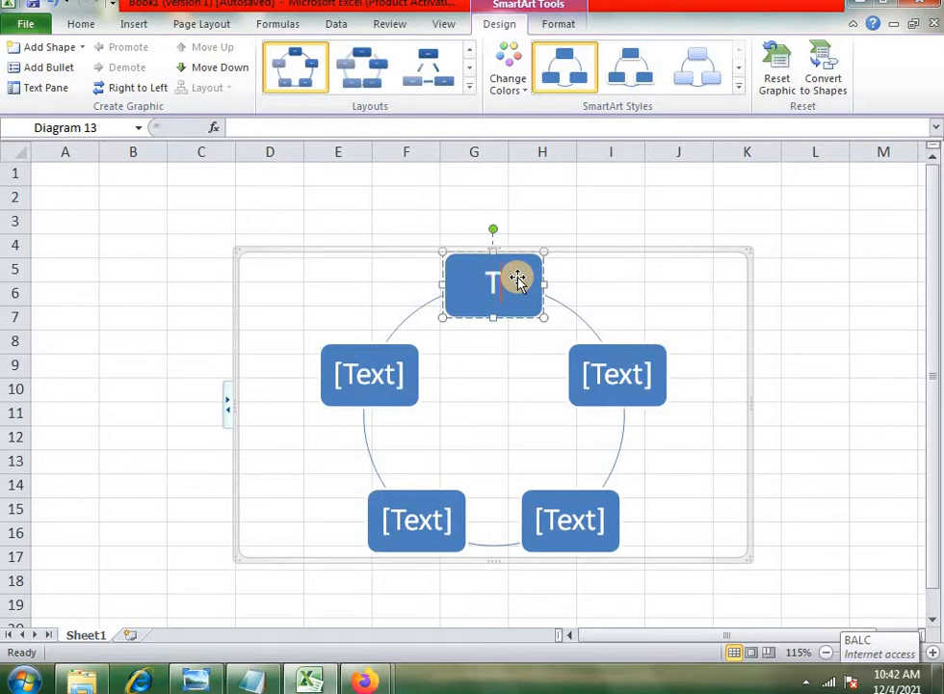
{"action": "type", "text": "Tally Prime"}
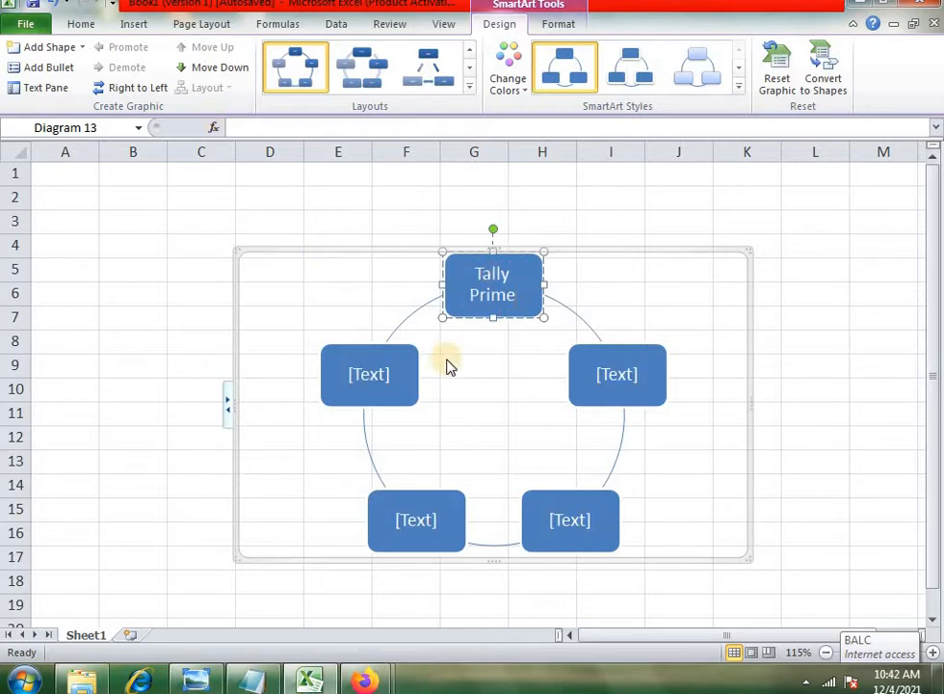
Going clockwise from "Tally Prime", label the following two cycle shapes "Company Creation" and "Ledger Creation".
{"action": "left_click", "coordinate": [613, 375]}
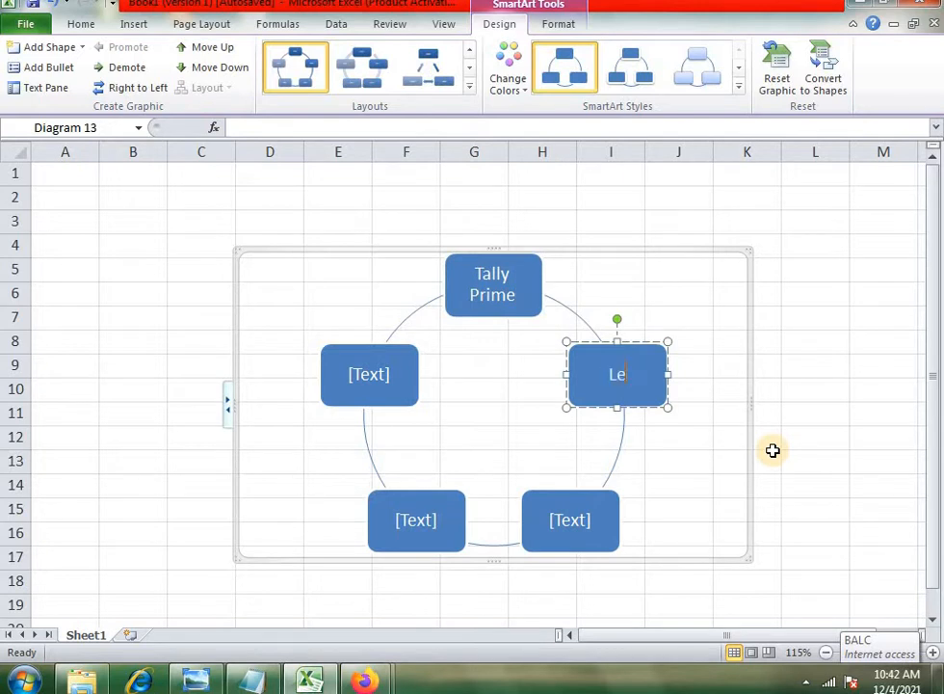
{"action": "type", "text": "Company Creation"}
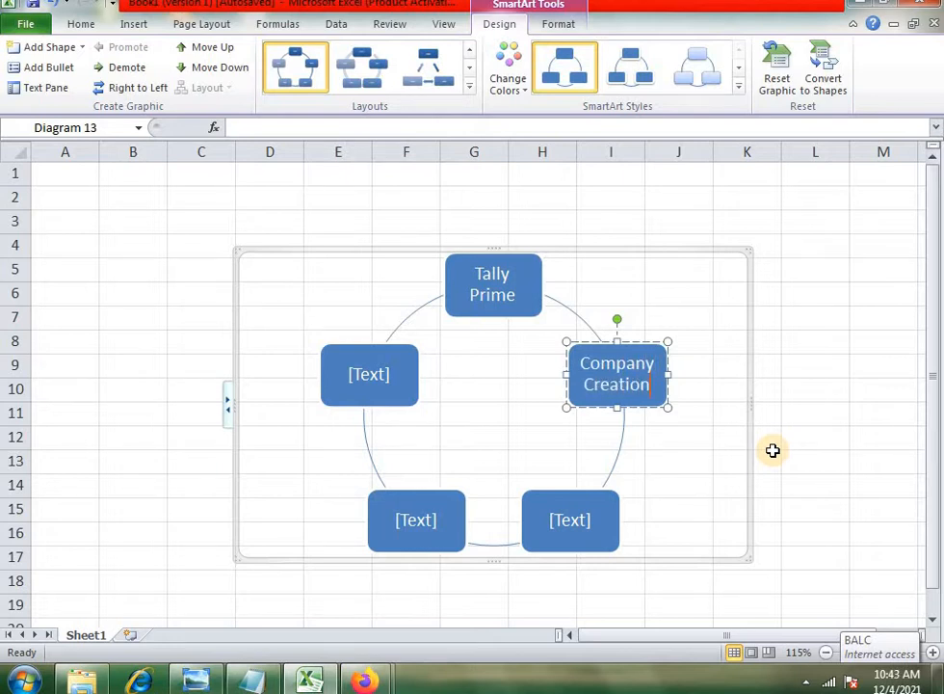
{"action": "left_click", "coordinate": [610, 520]}
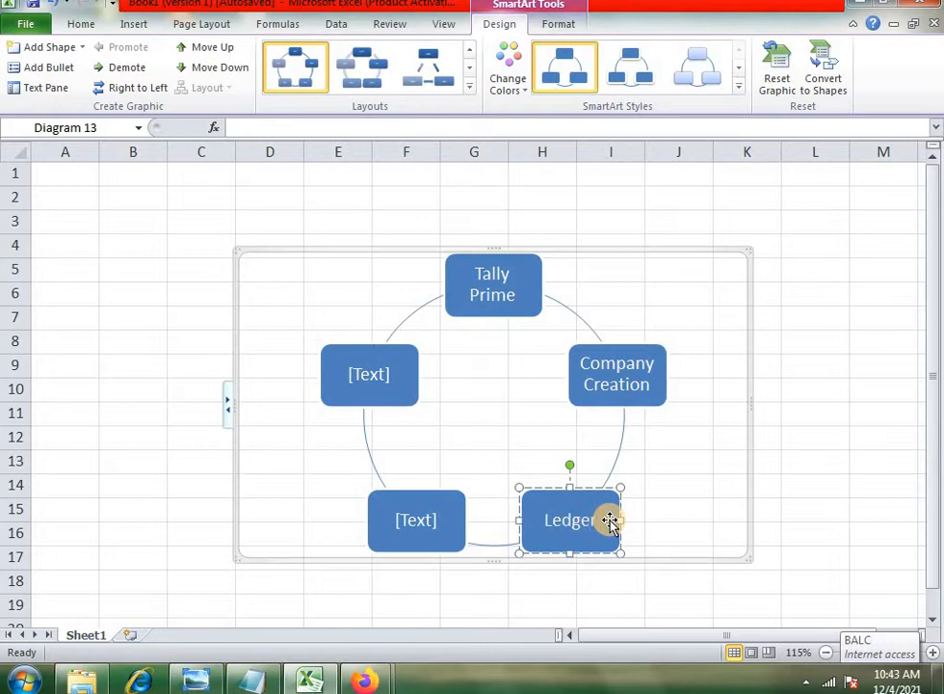
{"action": "type", "text": "Ledger Creation"}
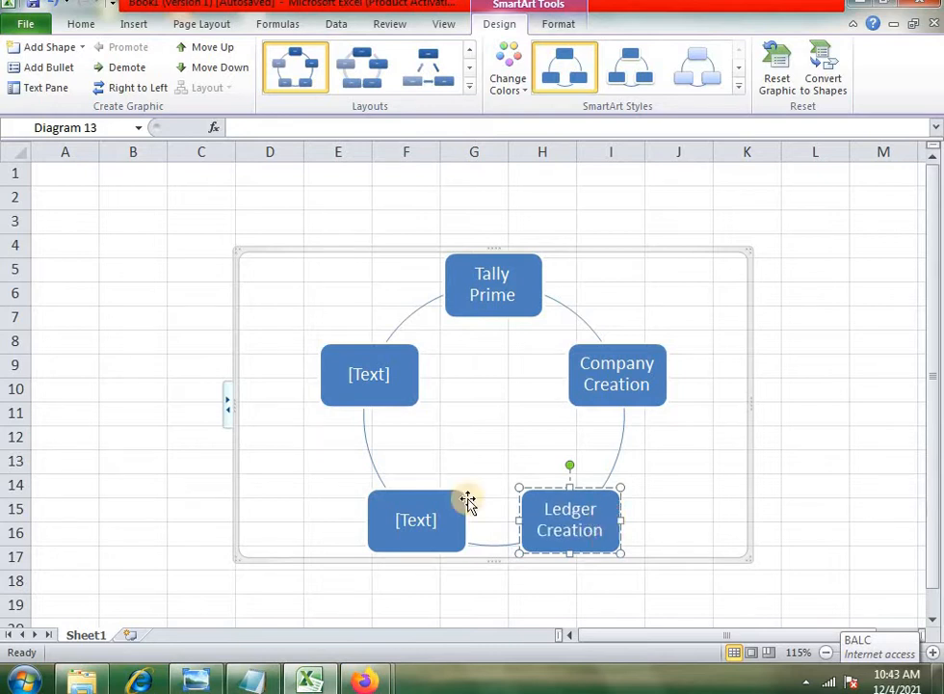
Label the two remaining empty cycle shapes, going clockwise, "Vocuher Type" and "TDS".
{"action": "left_click", "coordinate": [402, 520]}
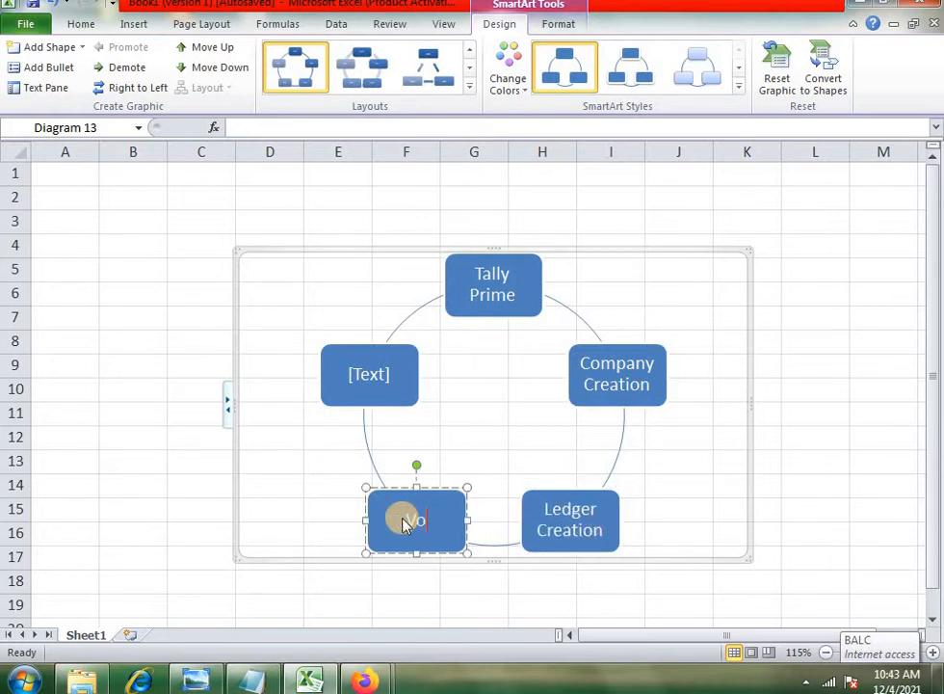
{"action": "key", "text": "BackSpace"}
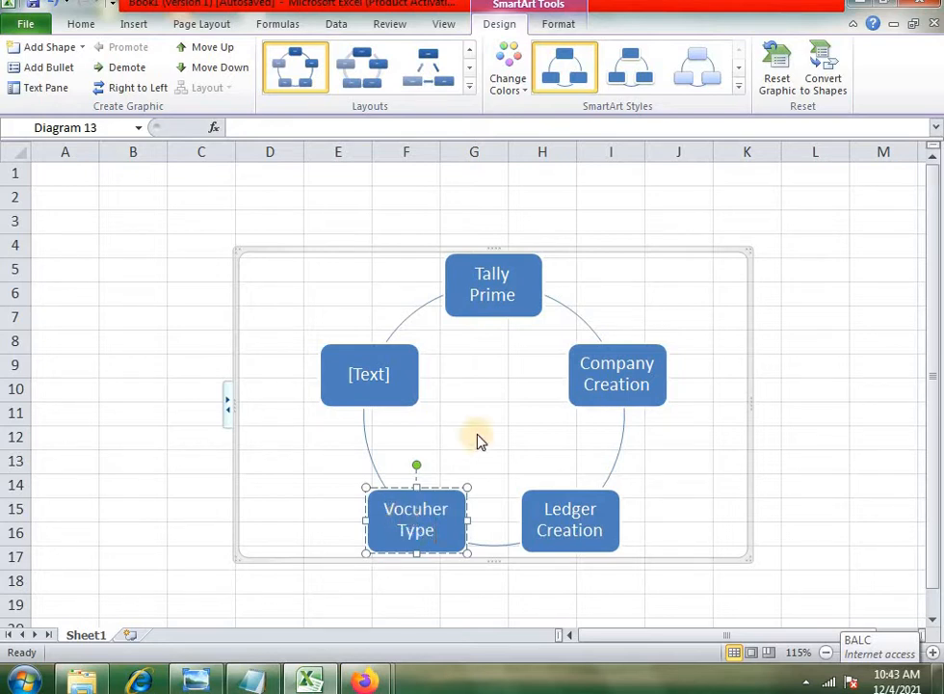
{"action": "left_click", "coordinate": [375, 370]}
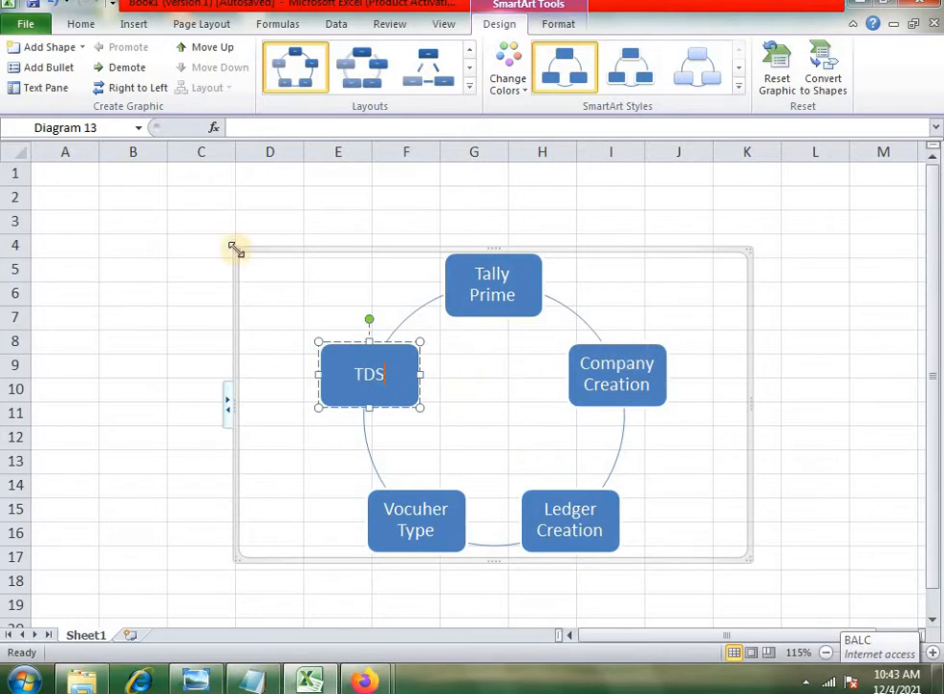
Add two shapes to the cycle after "TDS" and label them "TCS" and "GST".
{"action": "left_click", "coordinate": [72, 49]}
{"action": "type", "text": "T"}
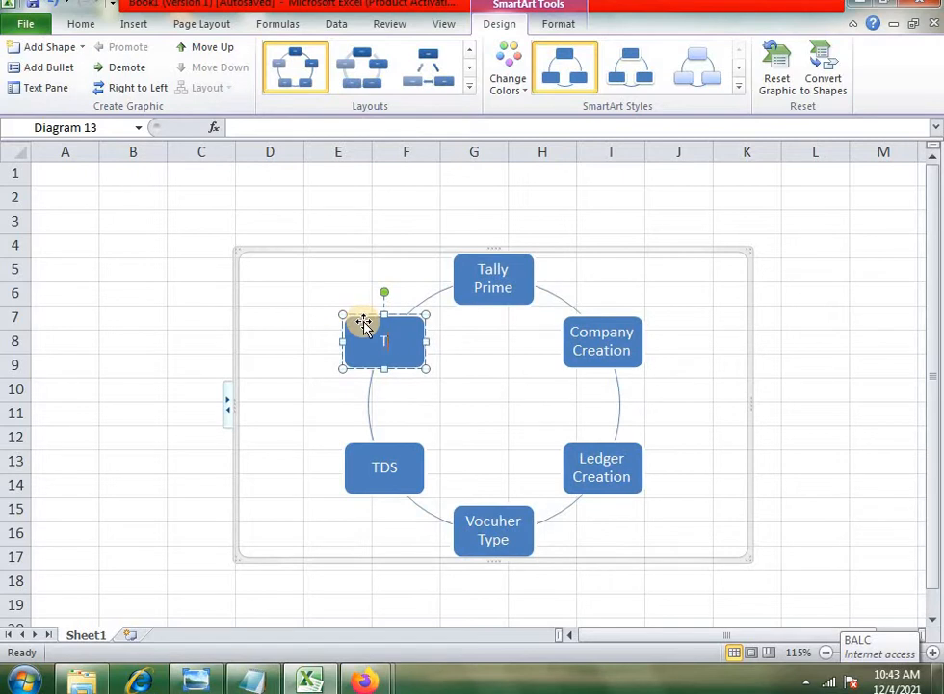
{"action": "type", "text": "CS"}
{"action": "left_click", "coordinate": [63, 50]}
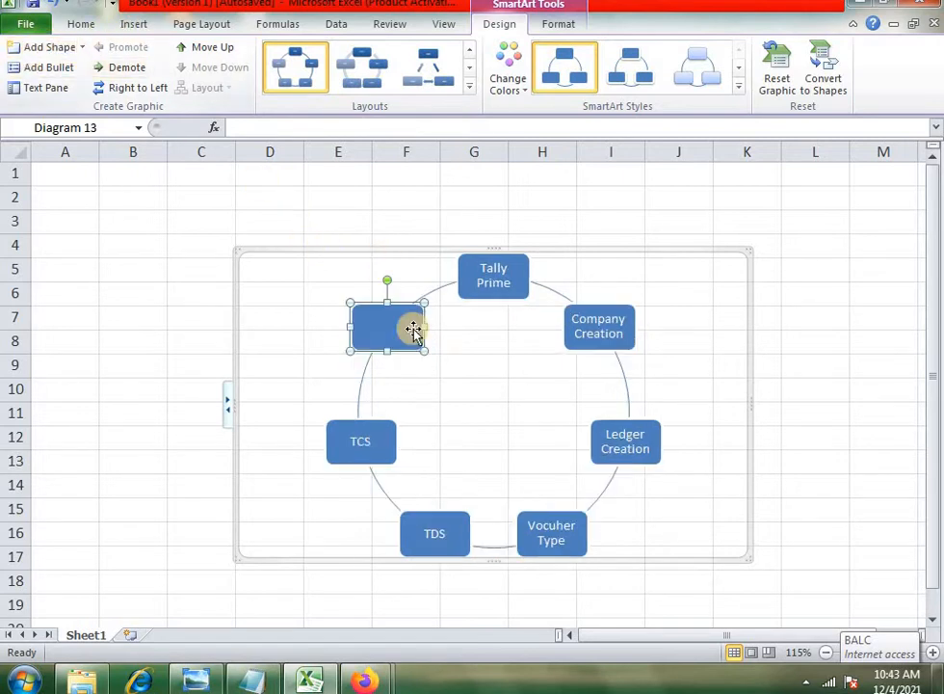
{"action": "type", "text": "GST"}
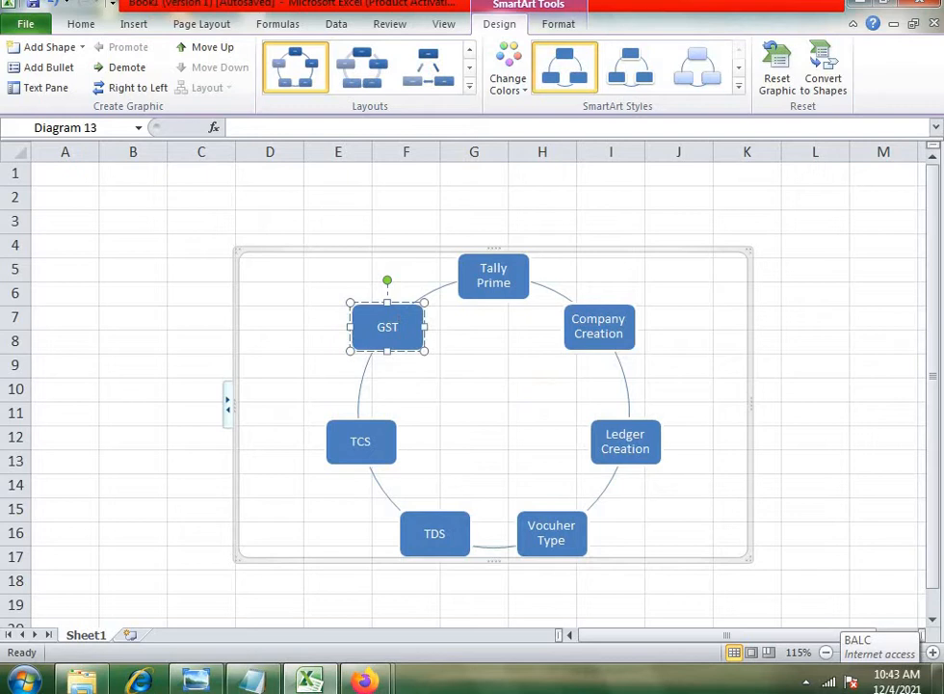
Add two more shapes after "GST", label them "Payroll" and "Budget", and deselect the diagram.
{"action": "left_click", "coordinate": [37, 46]}
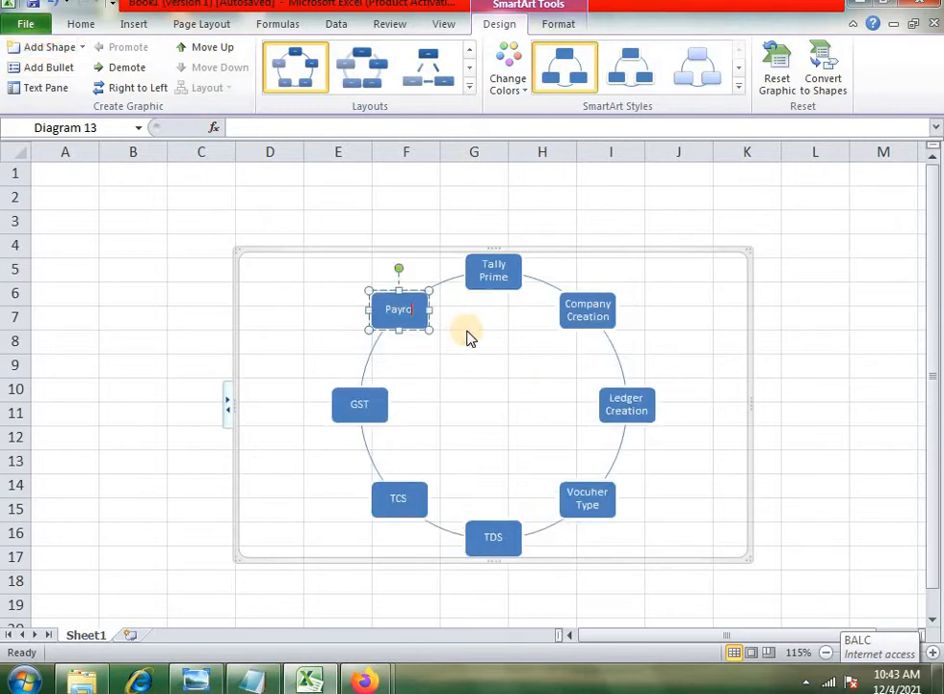
{"action": "left_click", "coordinate": [37, 46]}
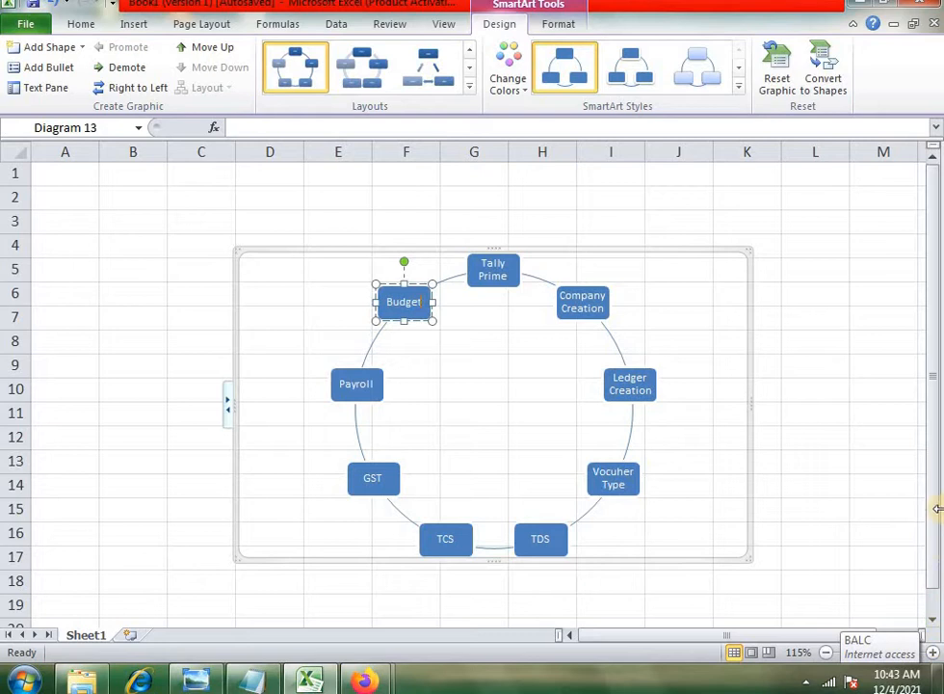
{"action": "left_click", "coordinate": [807, 315]}
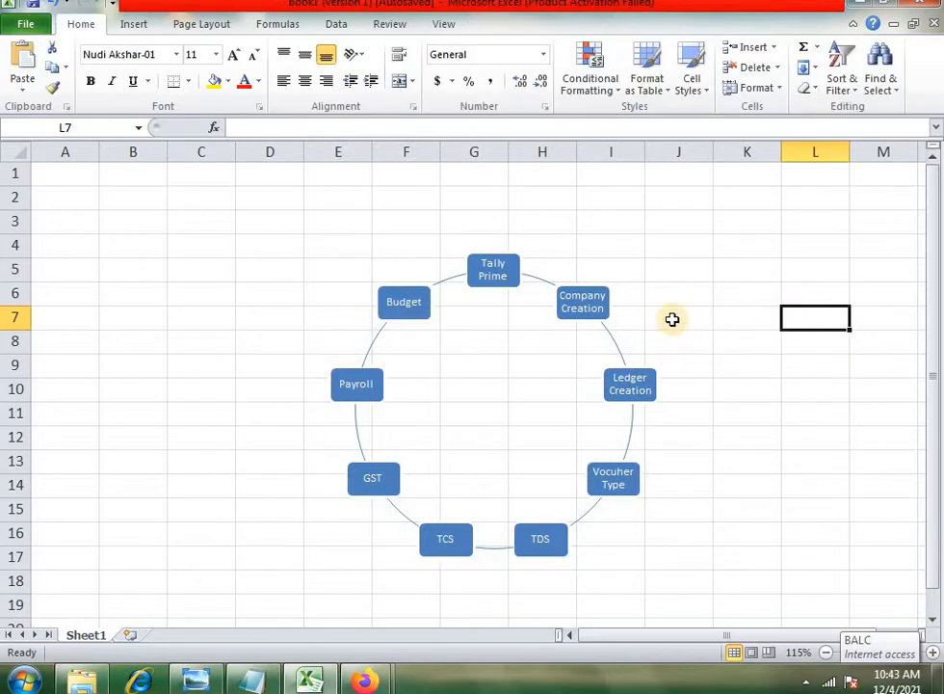
Apply the olive-green-to-purple colour range to all nine selected cycle shapes, and toggle the diagram's right-to-left order on and back off.
{"action": "left_click", "coordinate": [511, 275]}
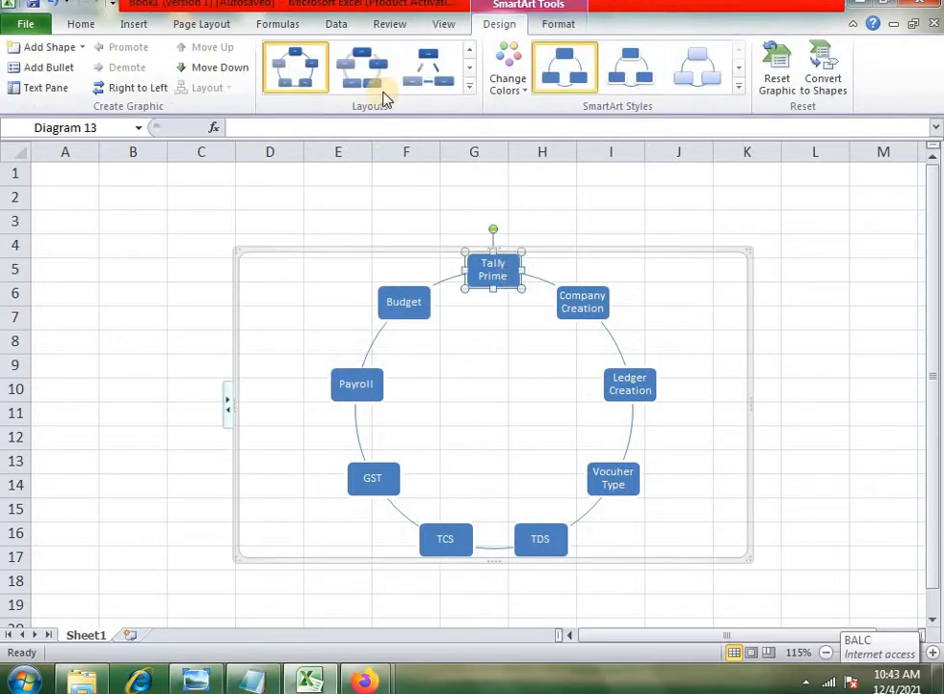
{"action": "left_click", "coordinate": [404, 299]}
{"action": "left_click", "coordinate": [510, 275]}
{"action": "left_click", "coordinate": [603, 310], "text": "ctrl"}
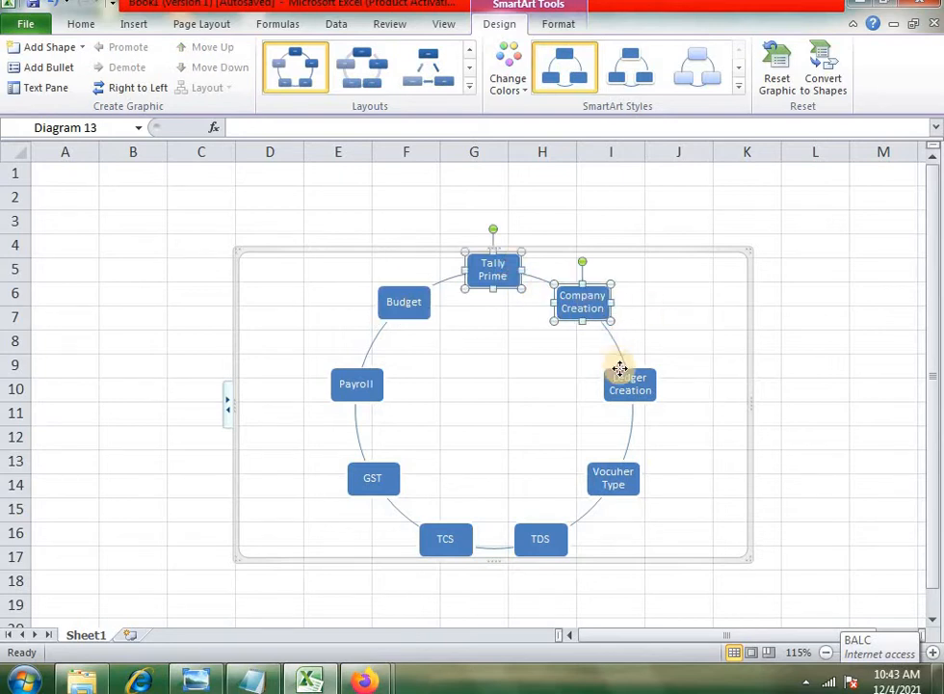
{"action": "left_click", "coordinate": [628, 381], "text": "ctrl"}
{"action": "left_click", "coordinate": [611, 476], "text": "ctrl"}
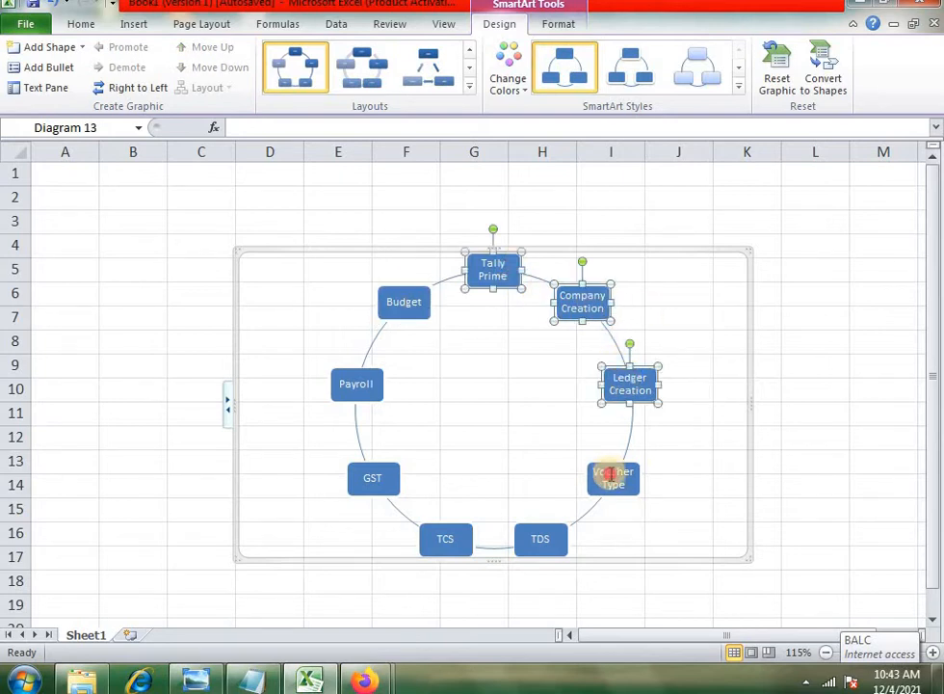
{"action": "left_click", "coordinate": [557, 540], "text": "ctrl"}
{"action": "left_click", "coordinate": [451, 530], "text": "ctrl"}
{"action": "left_click", "coordinate": [382, 482], "text": "ctrl"}
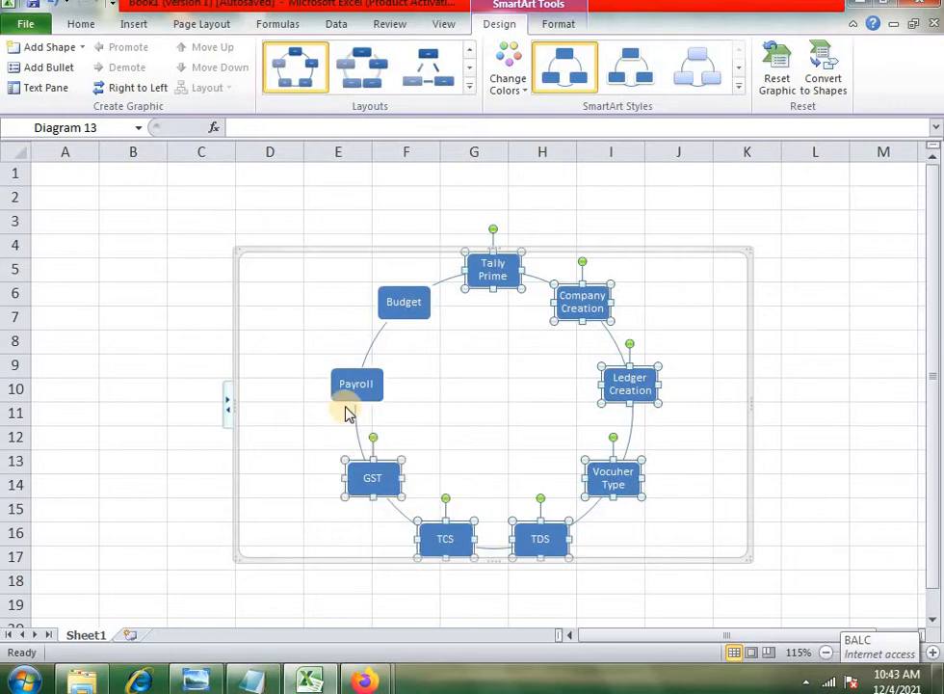
{"action": "left_click", "coordinate": [376, 379], "text": "ctrl"}
{"action": "left_click", "coordinate": [400, 303], "text": "ctrl"}
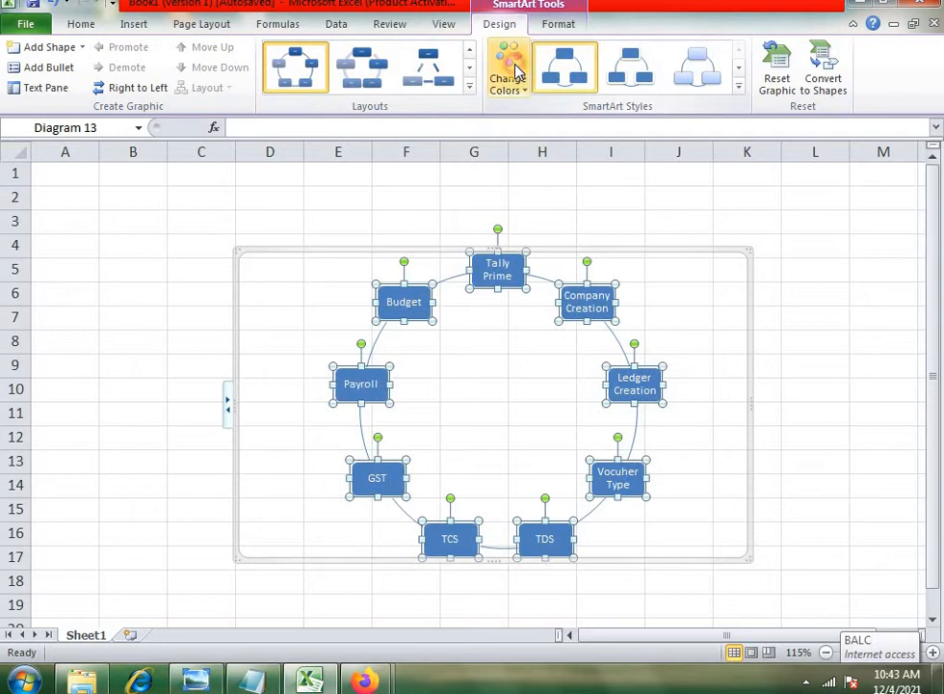
{"action": "left_click", "coordinate": [514, 73]}
{"action": "left_click", "coordinate": [657, 218]}
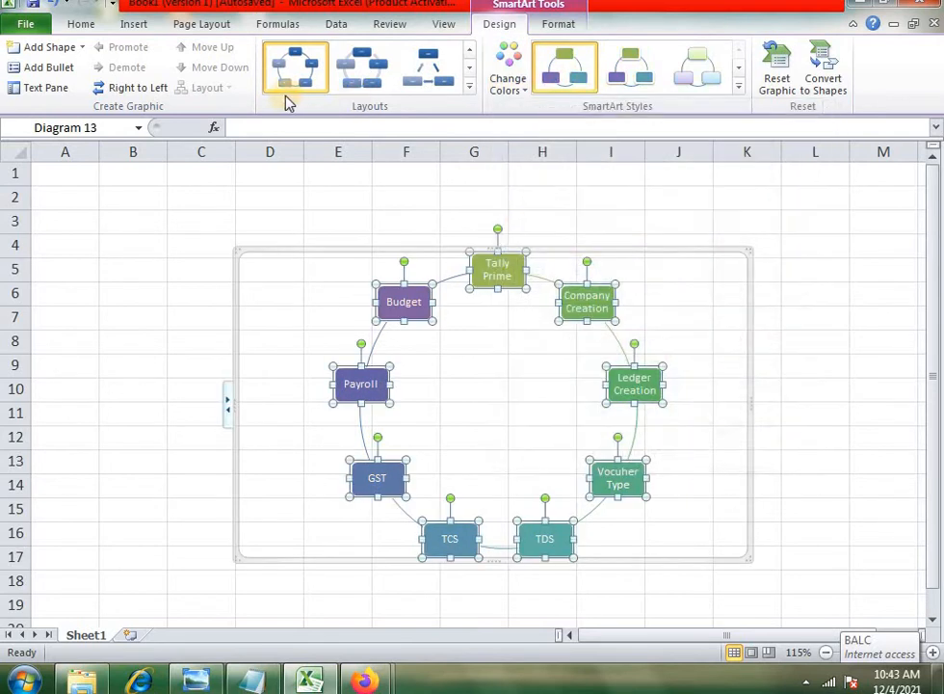
{"action": "left_click", "coordinate": [132, 89]}
{"action": "left_click", "coordinate": [132, 89]}
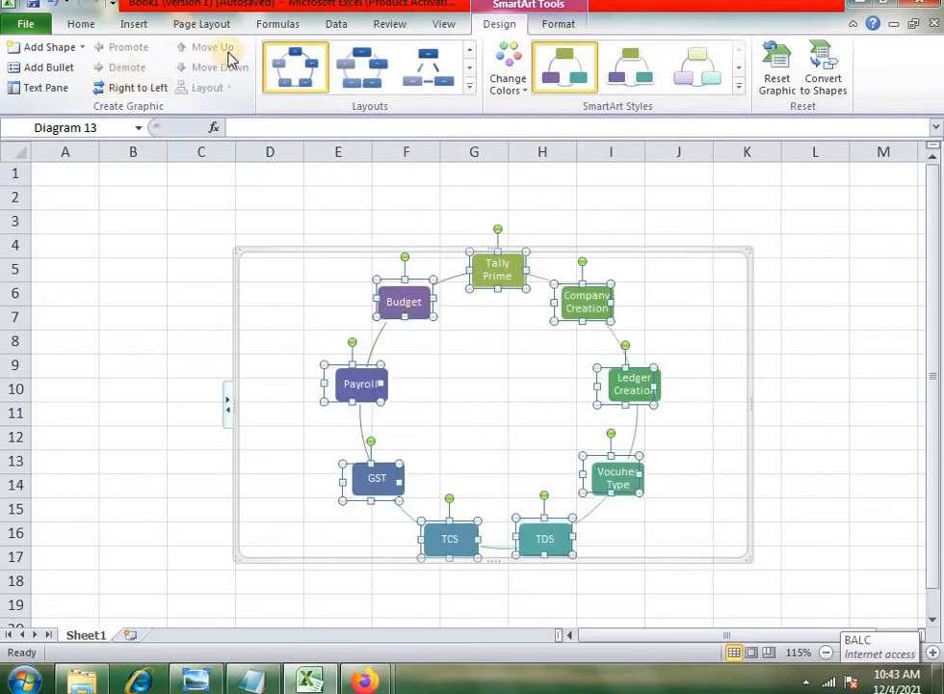
Fill the nine selected cycle shapes with standard orange and give them a standard light blue outline.
{"action": "left_click", "coordinate": [548, 34]}
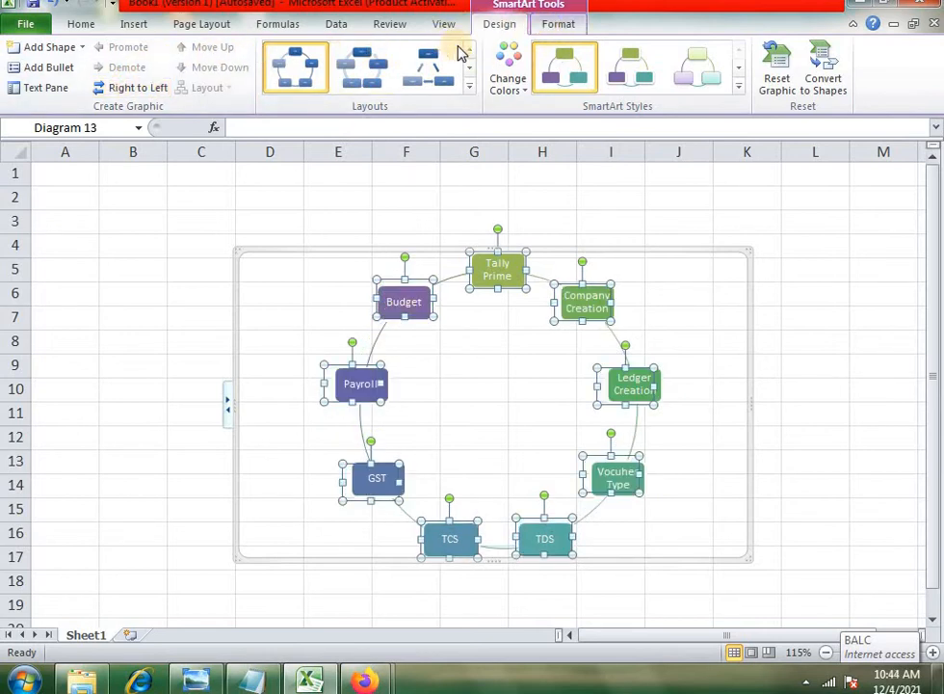
{"action": "left_click", "coordinate": [398, 51]}
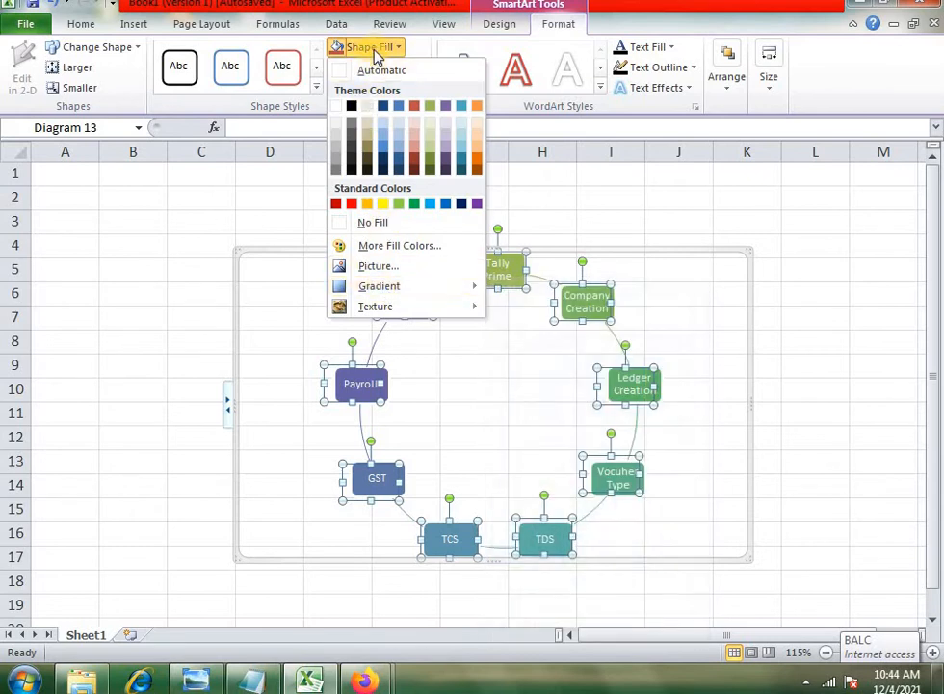
{"action": "left_click", "coordinate": [368, 204]}
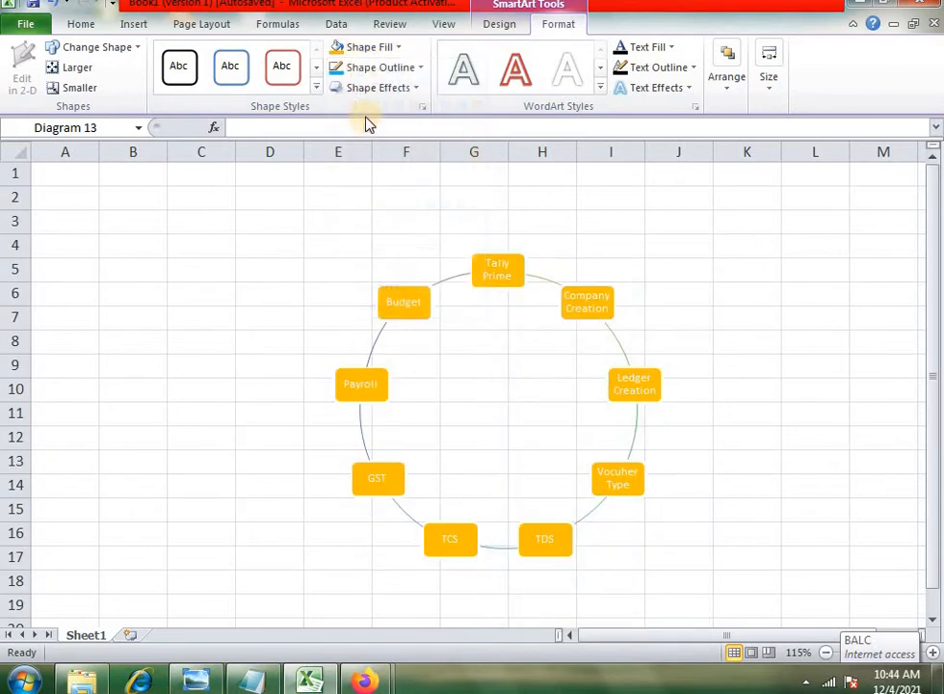
{"action": "left_click", "coordinate": [371, 67]}
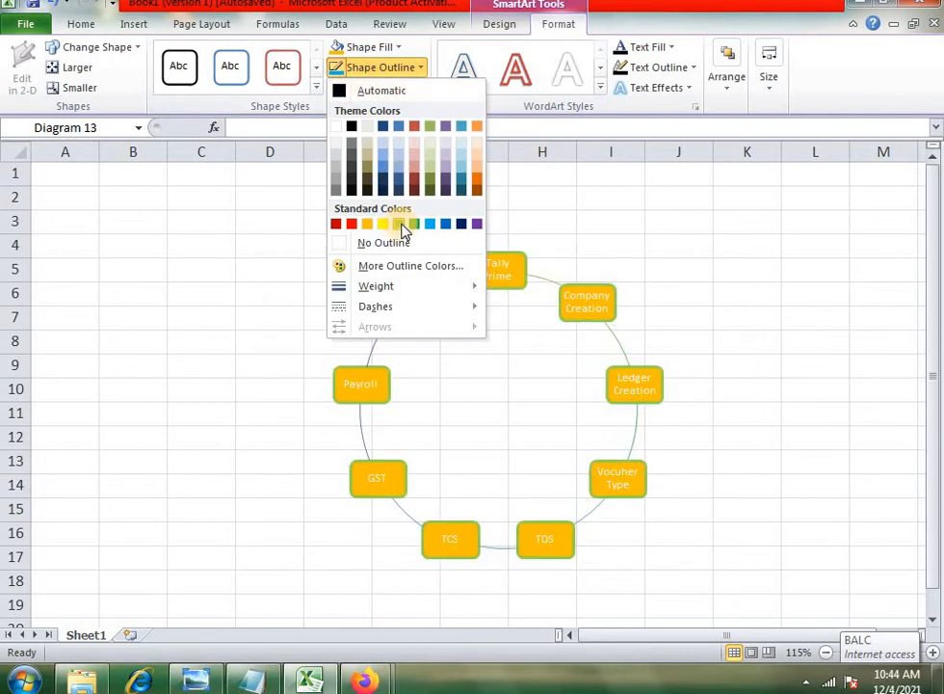
{"action": "left_click", "coordinate": [429, 224]}
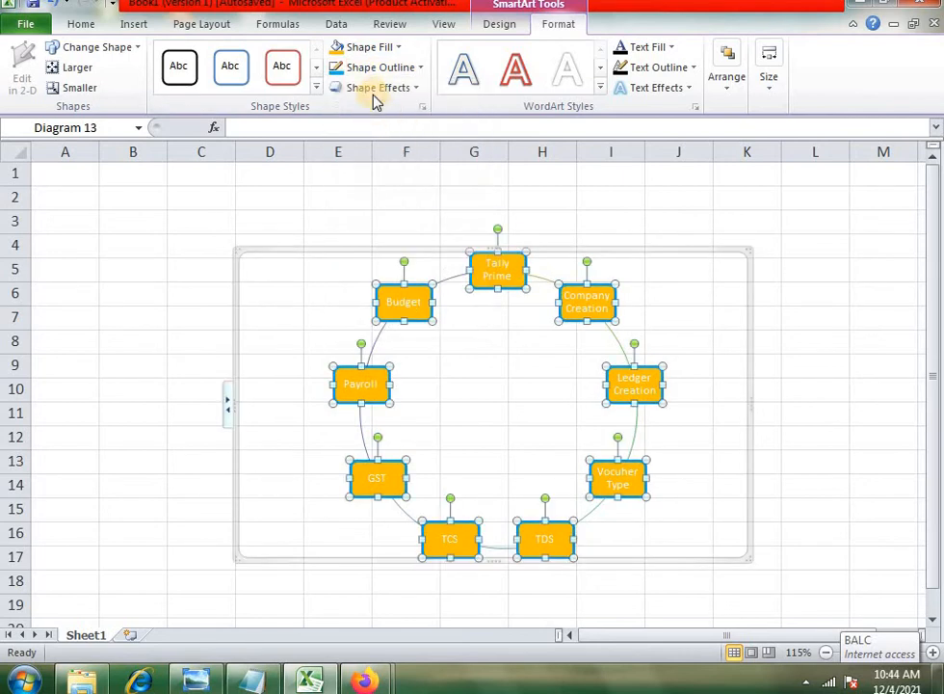
Add a reflection effect to the selected cycle shapes and change them all to hearts.
{"action": "left_click", "coordinate": [371, 88]}
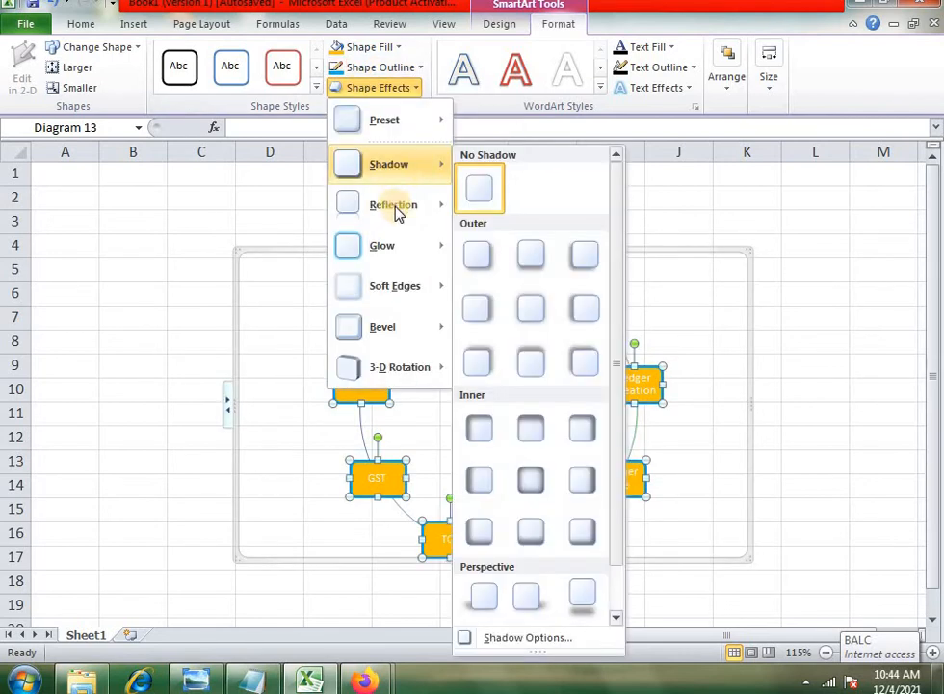
{"action": "mouse_move", "coordinate": [393, 204]}
{"action": "left_click", "coordinate": [542, 316]}
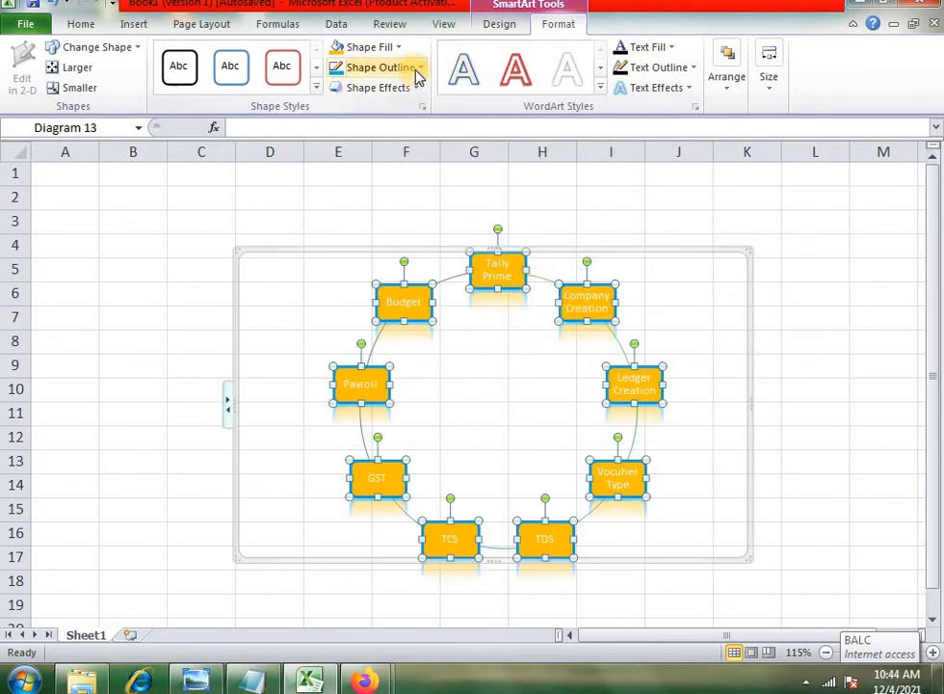
{"action": "left_click", "coordinate": [135, 47]}
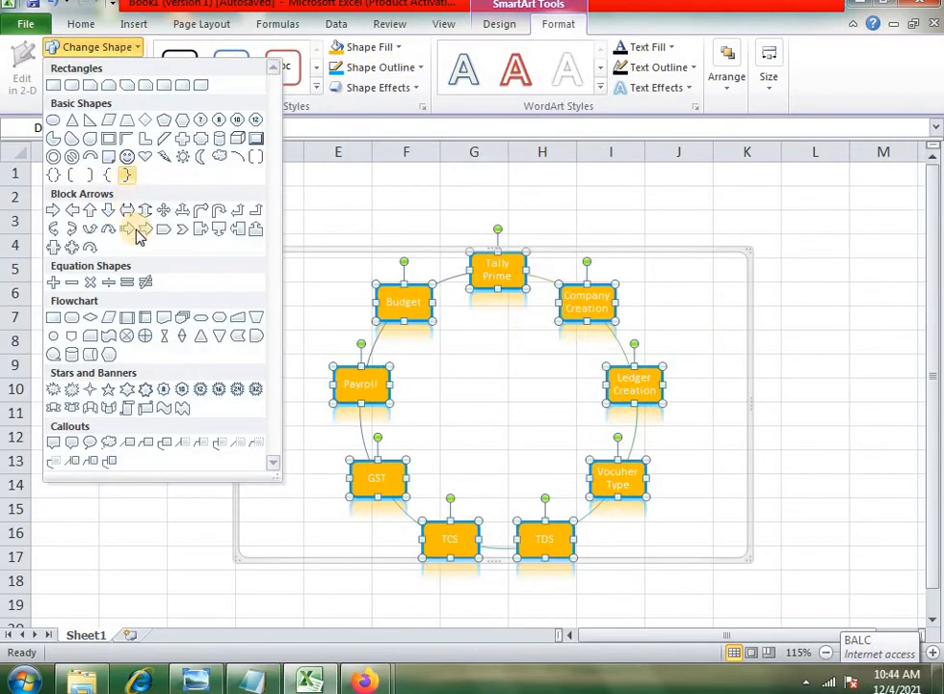
{"action": "left_click", "coordinate": [146, 155]}
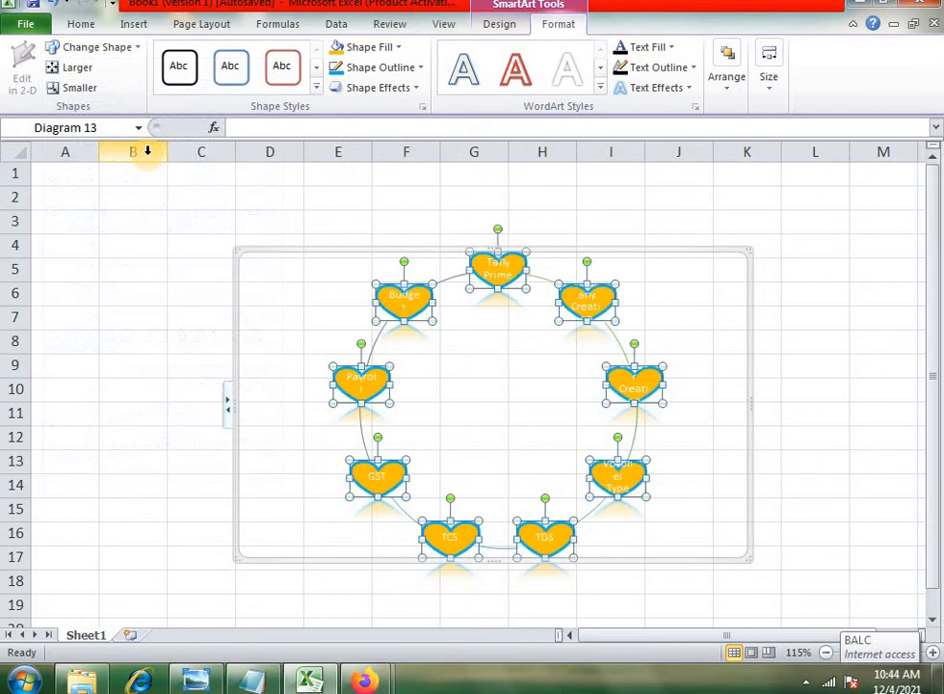
Set the text fill and the text outline of the nine heart shapes to standard green.
{"action": "left_click", "coordinate": [670, 48]}
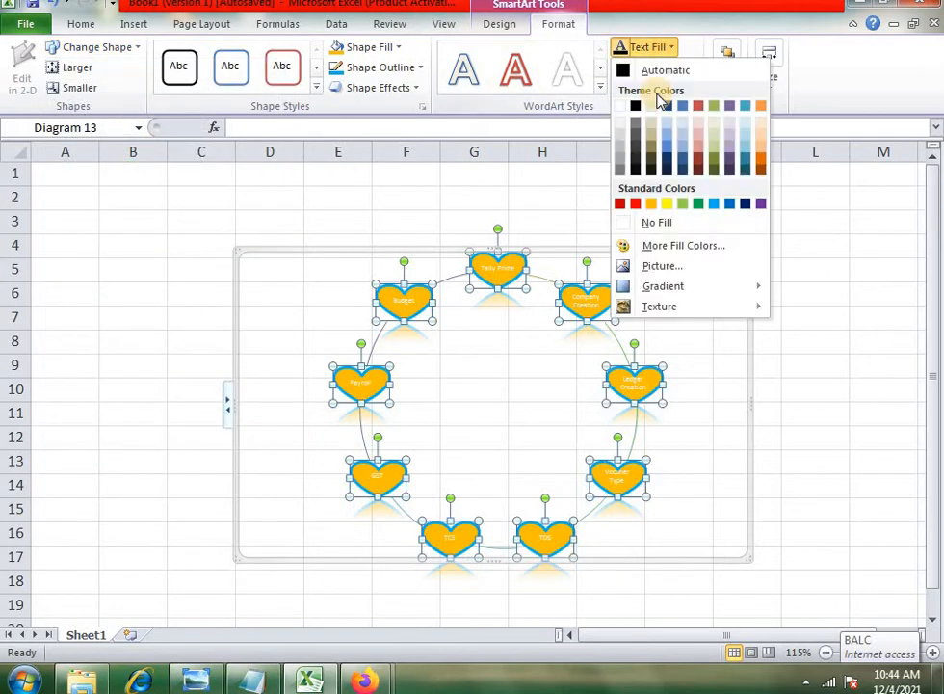
{"action": "left_click", "coordinate": [700, 205]}
{"action": "left_click", "coordinate": [653, 68]}
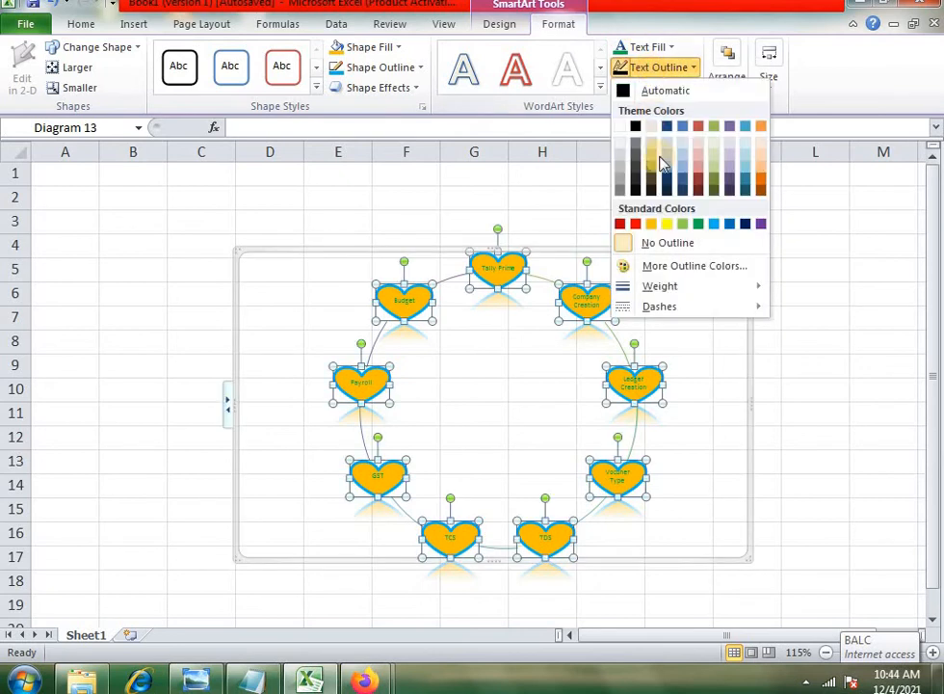
{"action": "left_click", "coordinate": [694, 223]}
Apply the first Warp transform text effect to the labels of the nine heart shapes.
{"action": "left_click", "coordinate": [634, 88]}
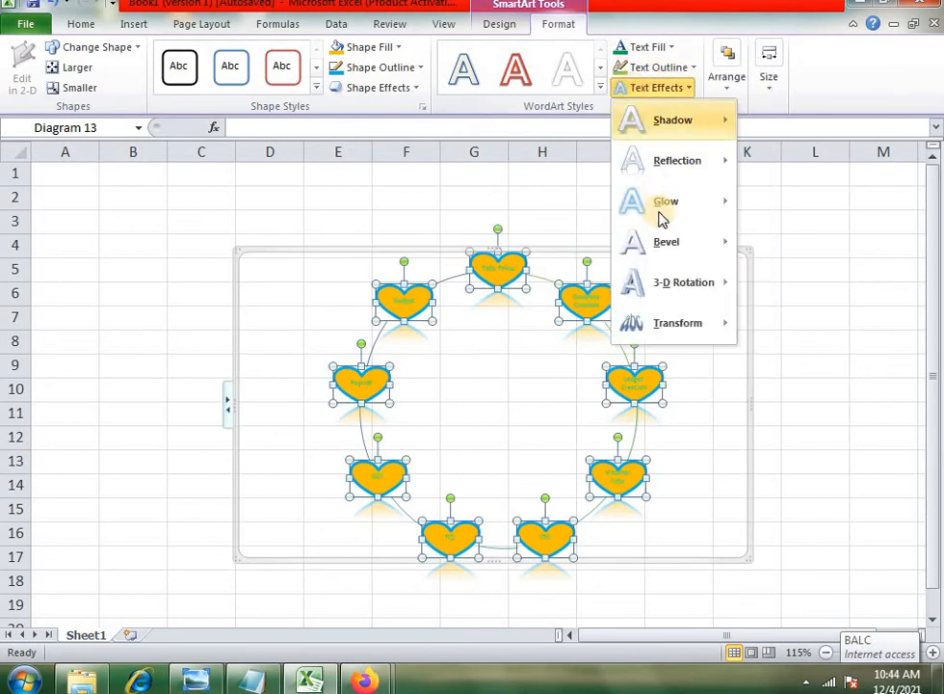
{"action": "mouse_move", "coordinate": [681, 327]}
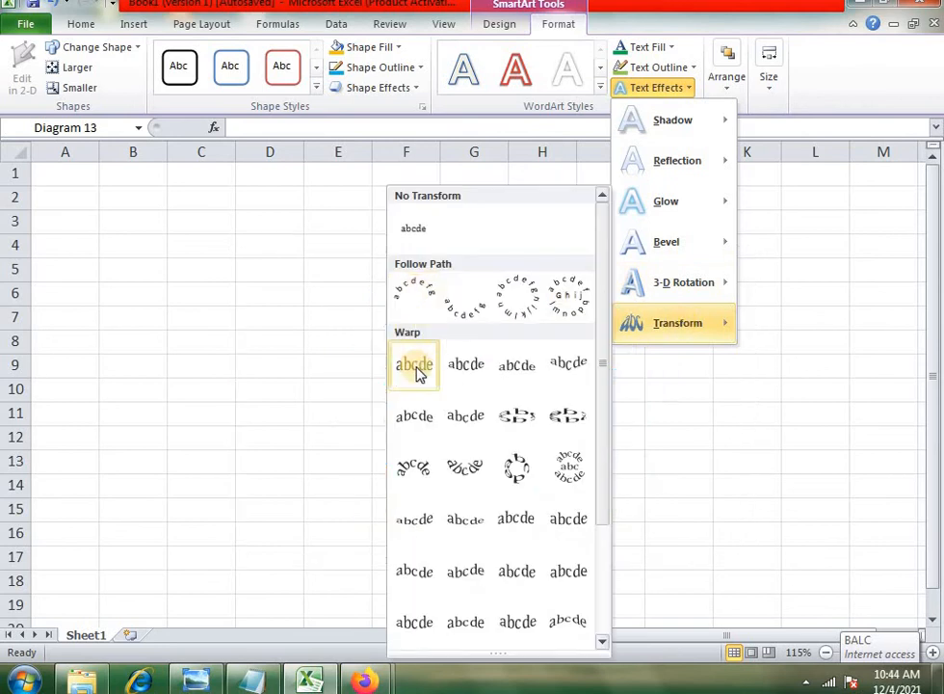
{"action": "left_click", "coordinate": [415, 366]}
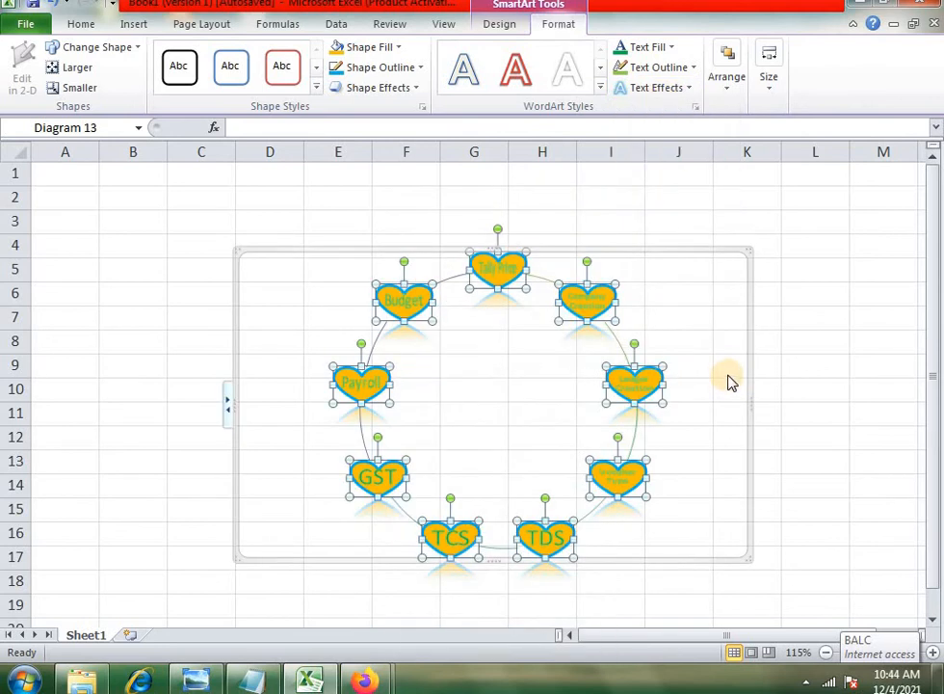
Examine the arrange and size options for the selected heart shapes.
{"action": "left_click", "coordinate": [723, 94]}
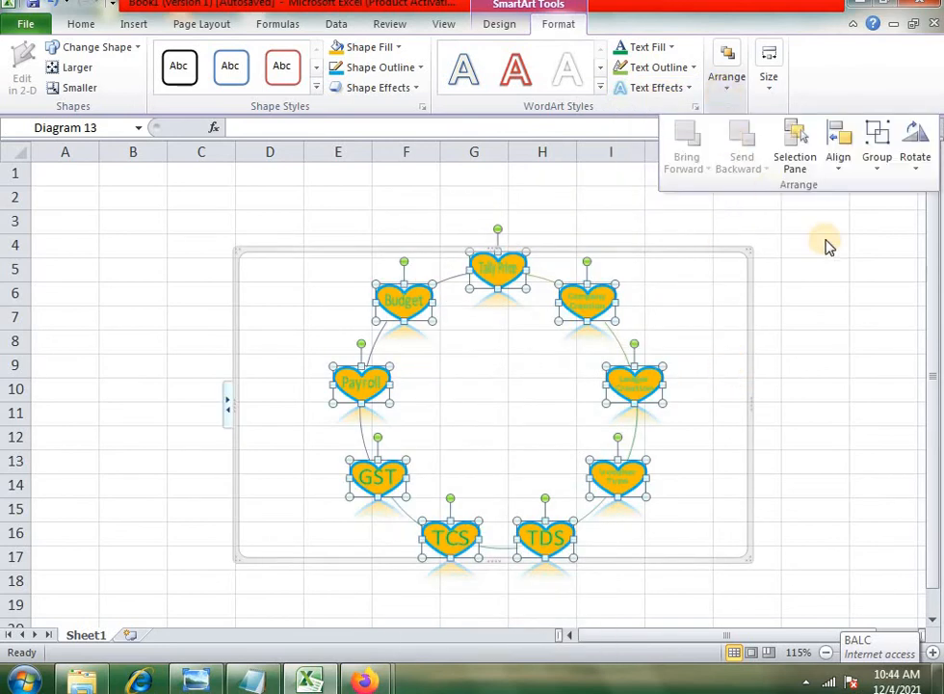
{"action": "left_click", "coordinate": [777, 89]}
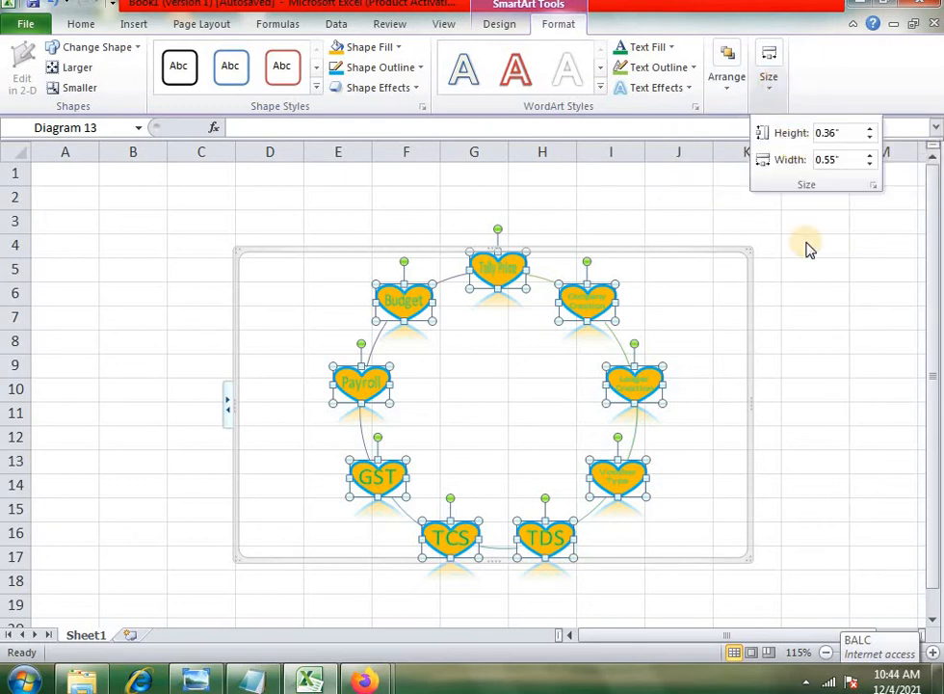
{"action": "left_click", "coordinate": [824, 328]}
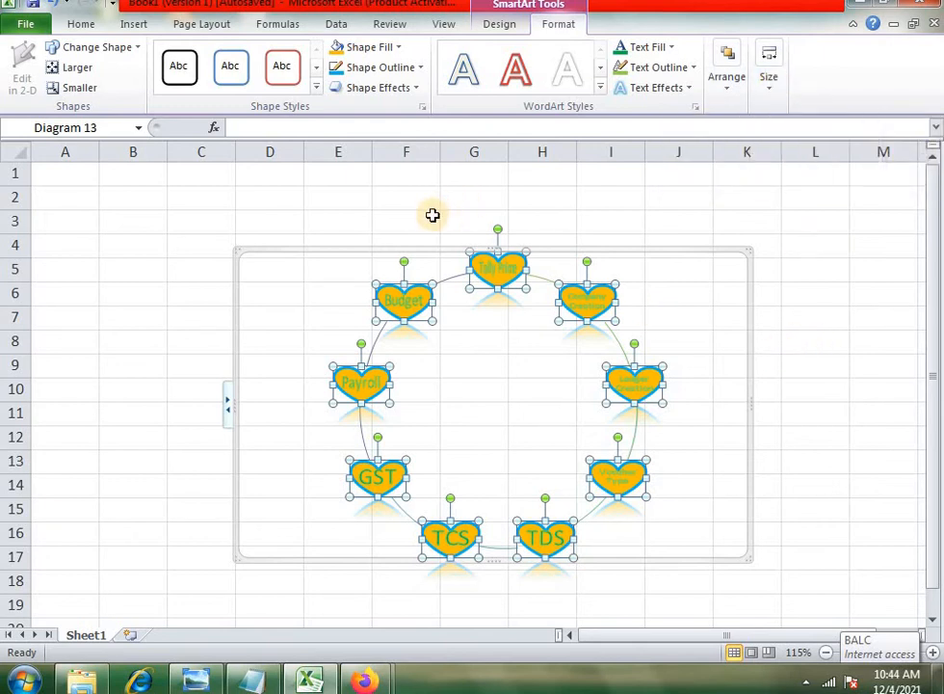
Move the whole diagram so its frame begins near the start of cell C6, and deselect it by selecting cell D3.
{"action": "left_click", "coordinate": [429, 202]}
{"action": "left_click", "coordinate": [421, 321]}
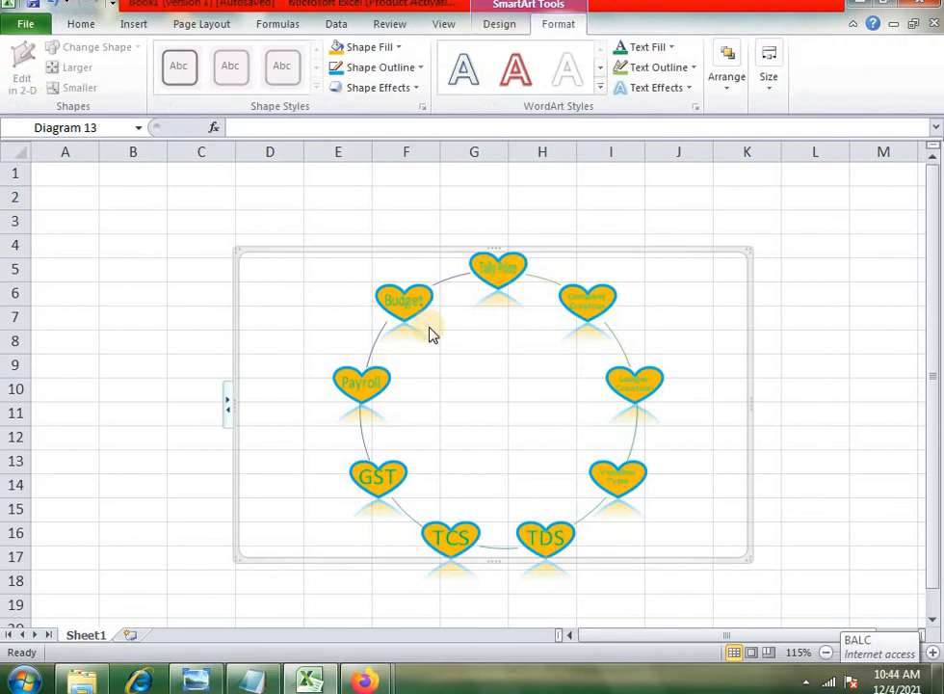
{"action": "left_click", "coordinate": [535, 225]}
{"action": "left_click", "coordinate": [513, 282]}
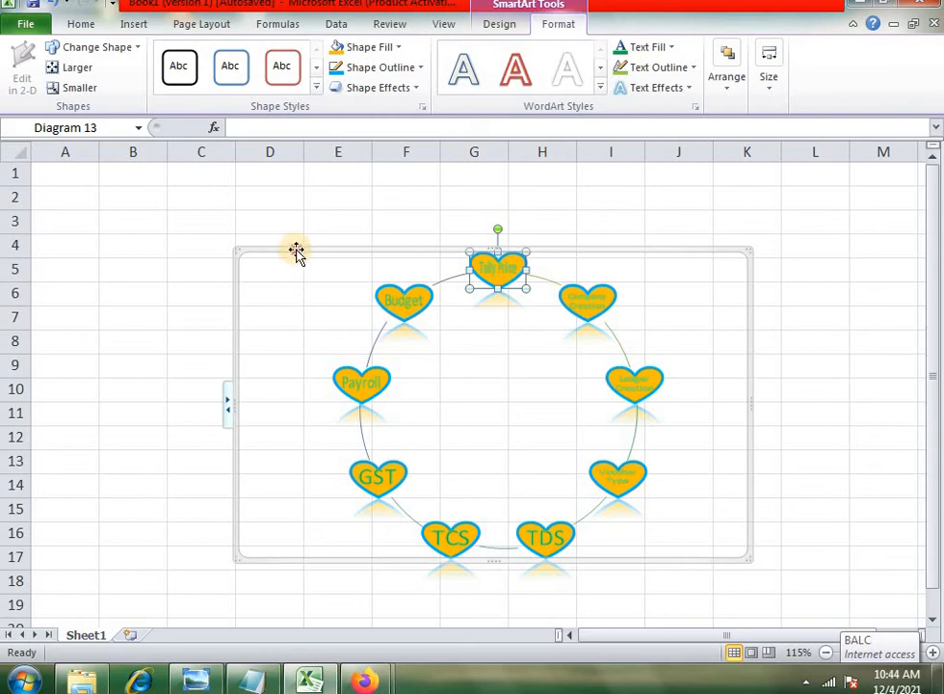
{"action": "left_click_drag", "start_coordinate": [296, 252], "coordinate": [237, 285]}
{"action": "left_click", "coordinate": [289, 211]}
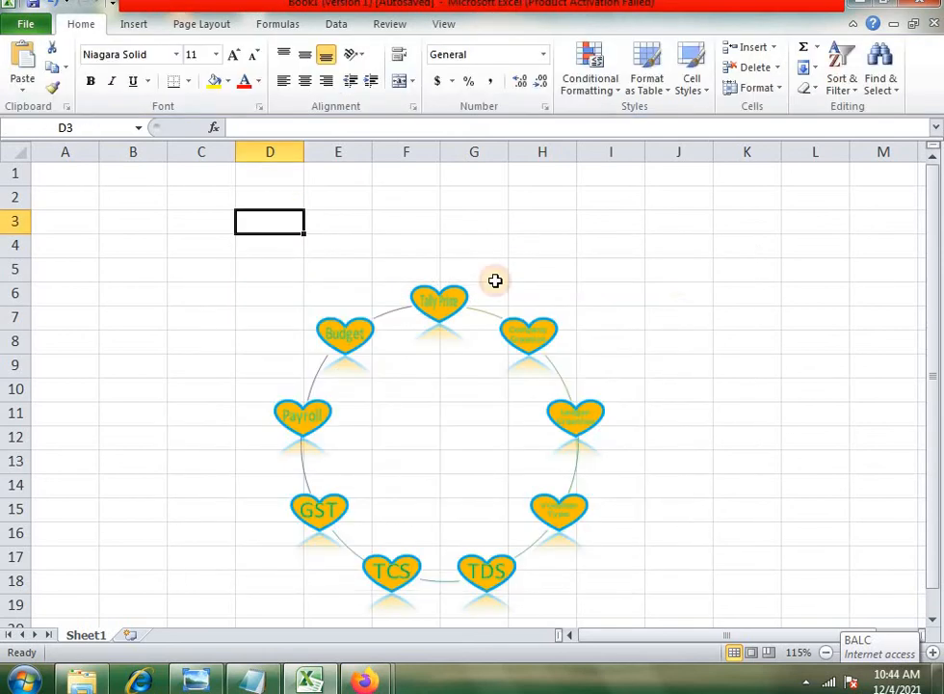
{"action": "left_click", "coordinate": [698, 317]}
{"action": "left_click", "coordinate": [498, 364]}
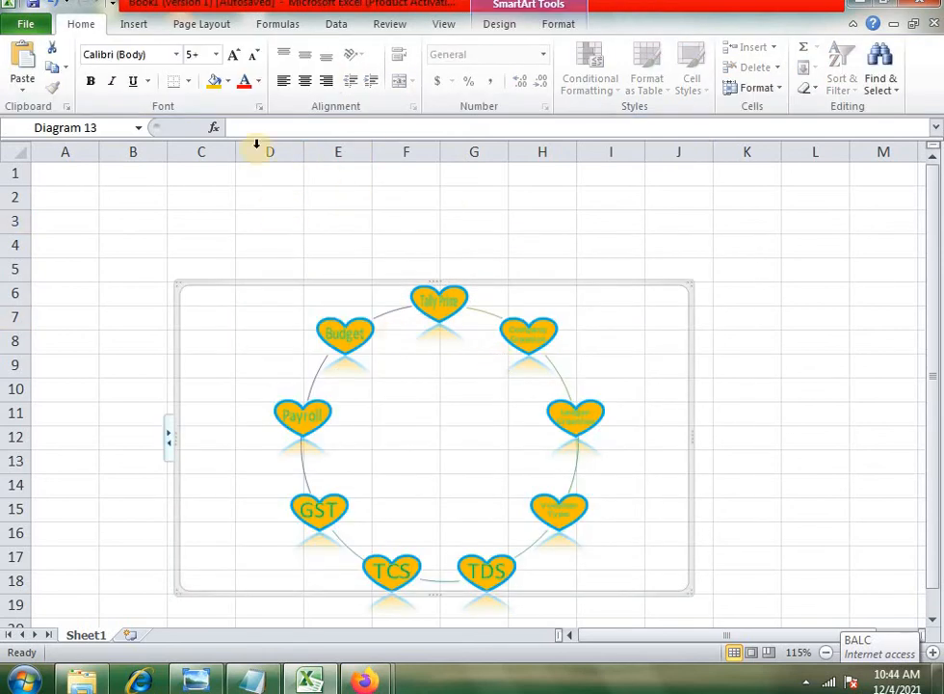
{"action": "left_click", "coordinate": [137, 26]}
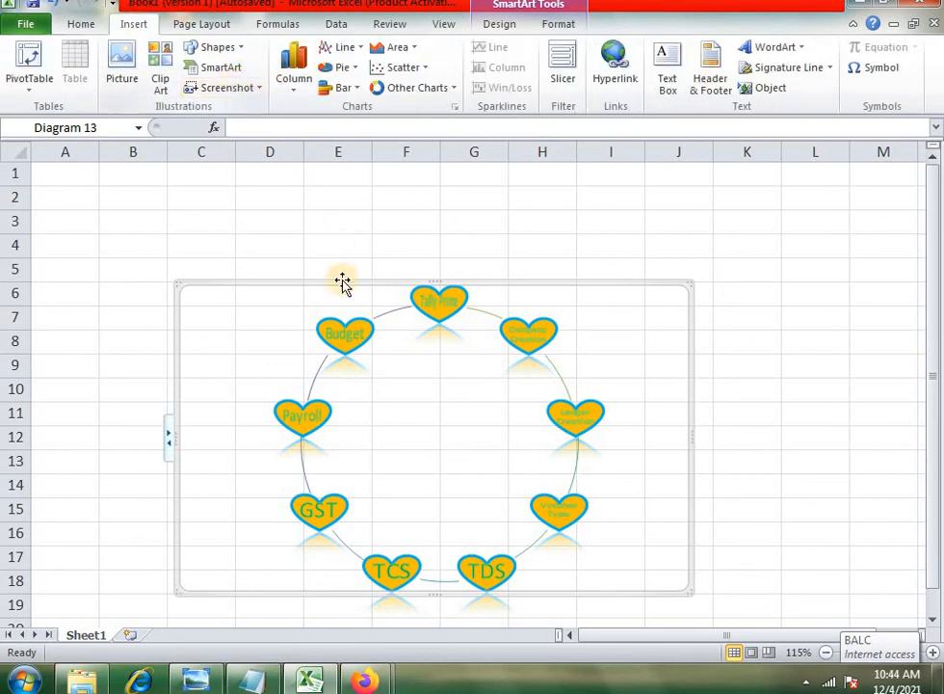
{"action": "left_click", "coordinate": [296, 248]}
{"action": "left_click", "coordinate": [416, 330]}
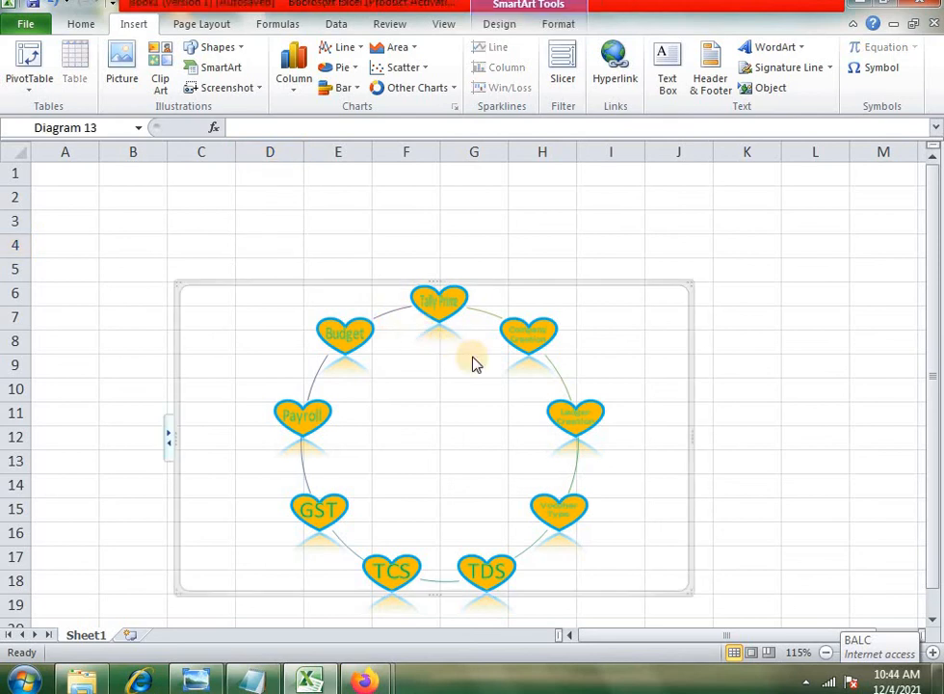